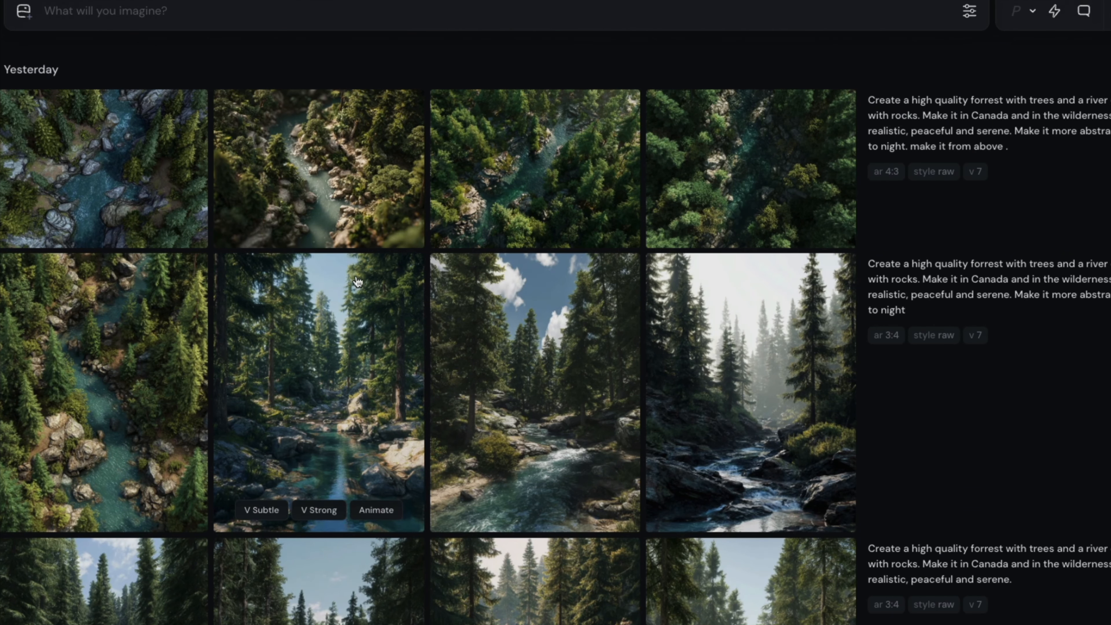
View the dark overhead forest river image at full size and close it again.
click(698, 177)
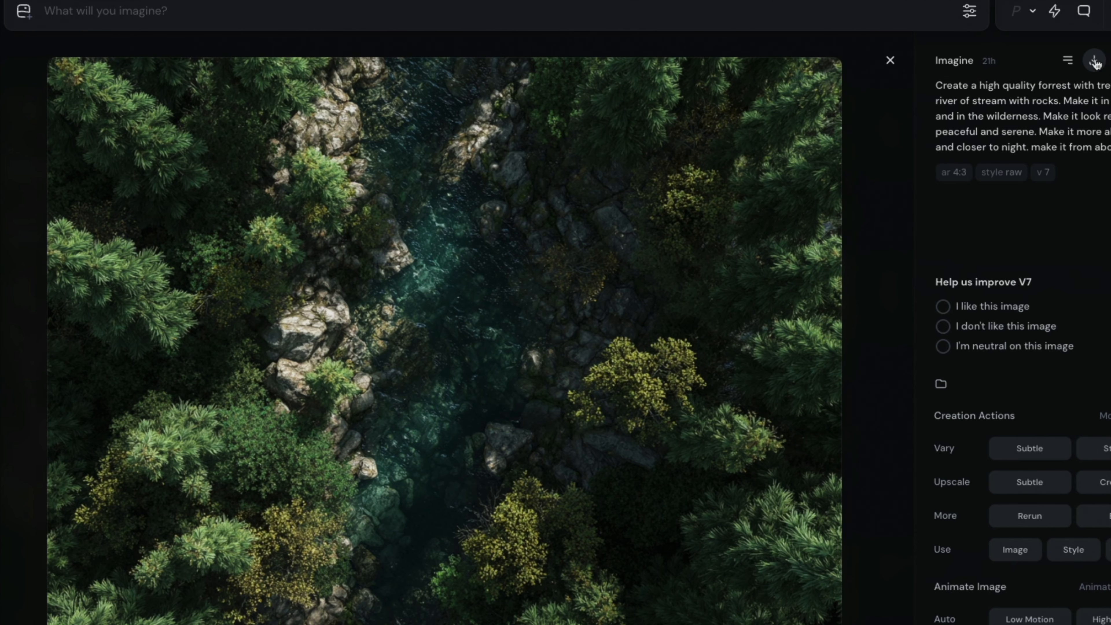
click(890, 62)
Try the Portrait 3:4 and Square 1:1 image sizes in the generation settings, and return to Landscape 4:3.
click(969, 10)
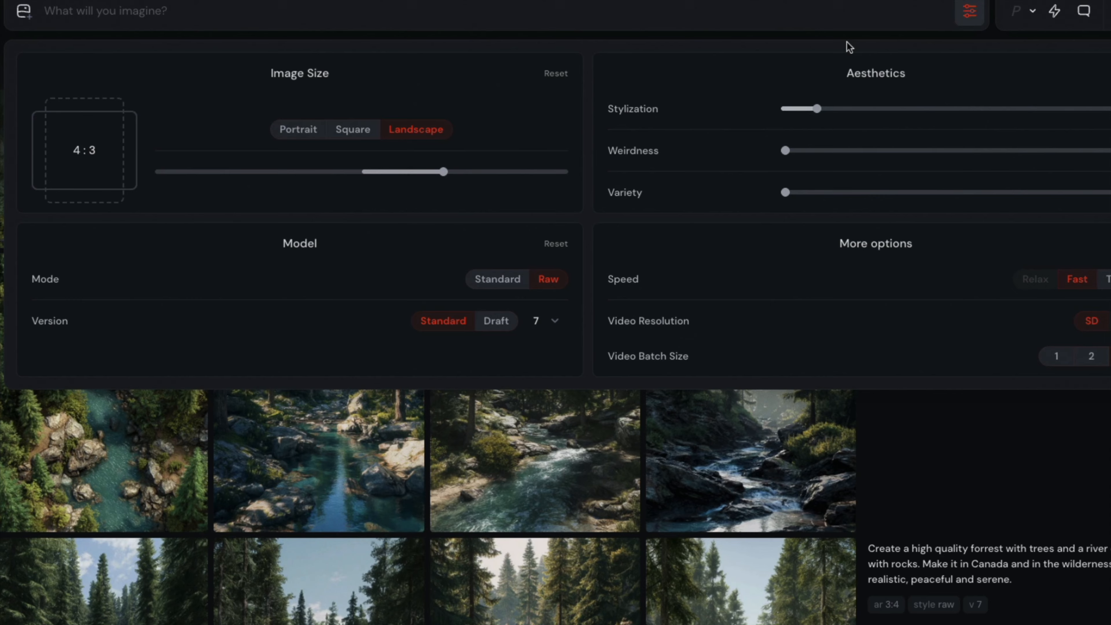
click(342, 131)
click(298, 132)
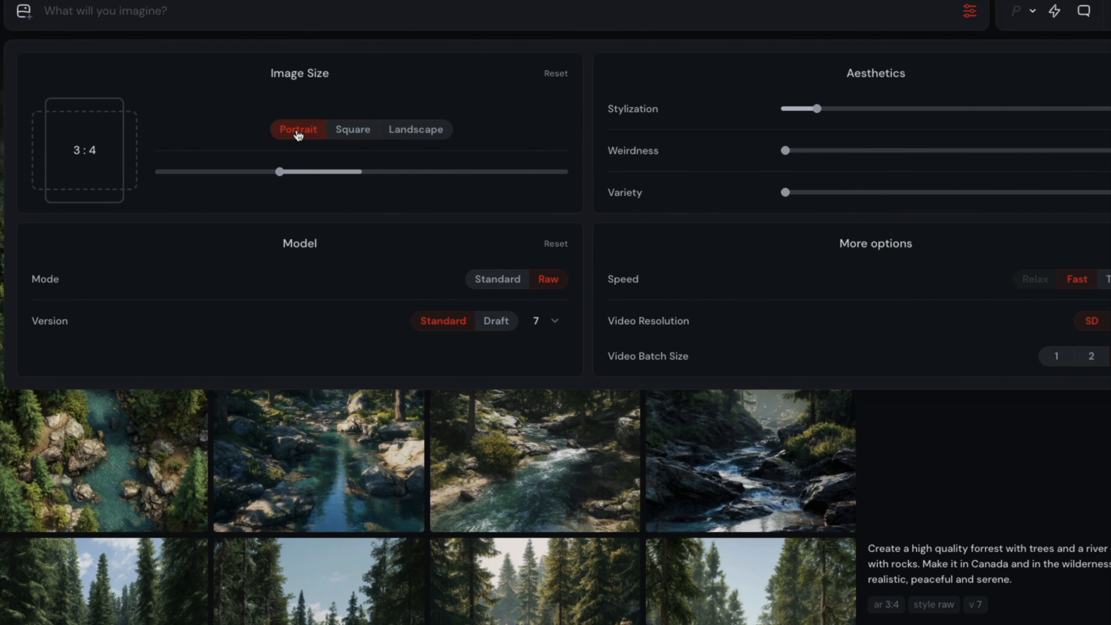
click(345, 132)
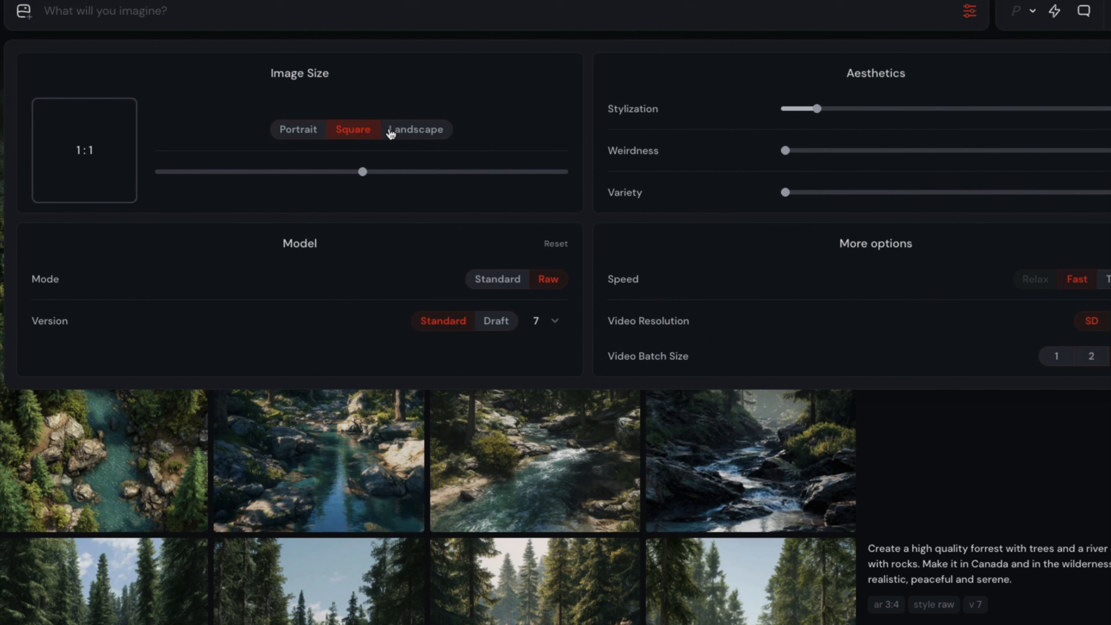
click(410, 132)
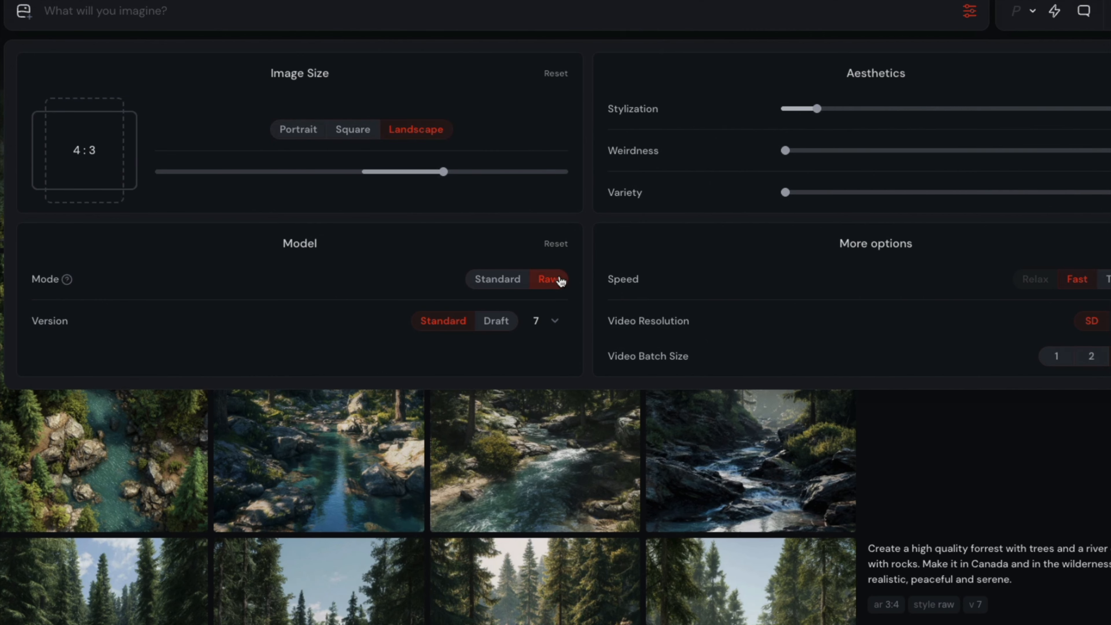
Review the Standard and Raw modes, the version choices and the Stylization setting, keeping Raw mode and version 7.
click(514, 286)
click(546, 285)
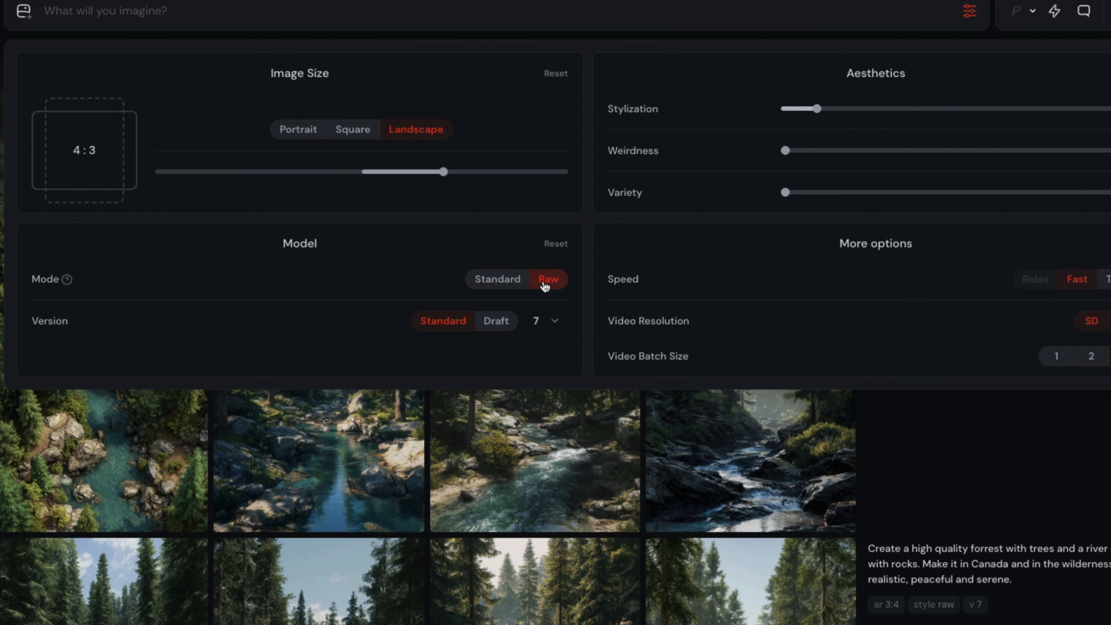
click(550, 319)
click(550, 319)
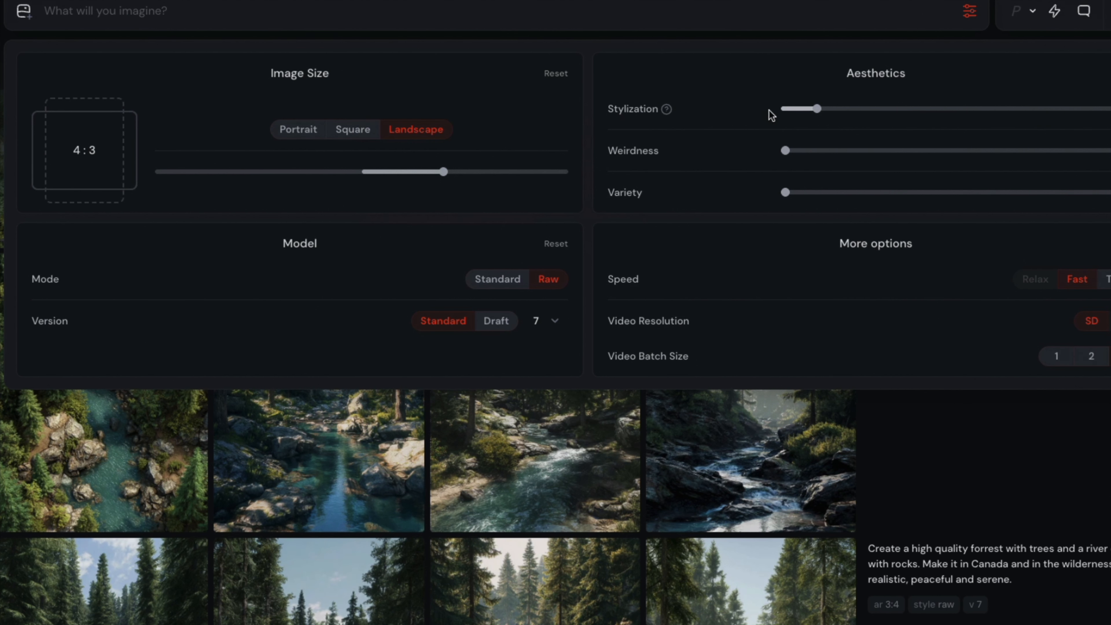
mouse_move(804, 118)
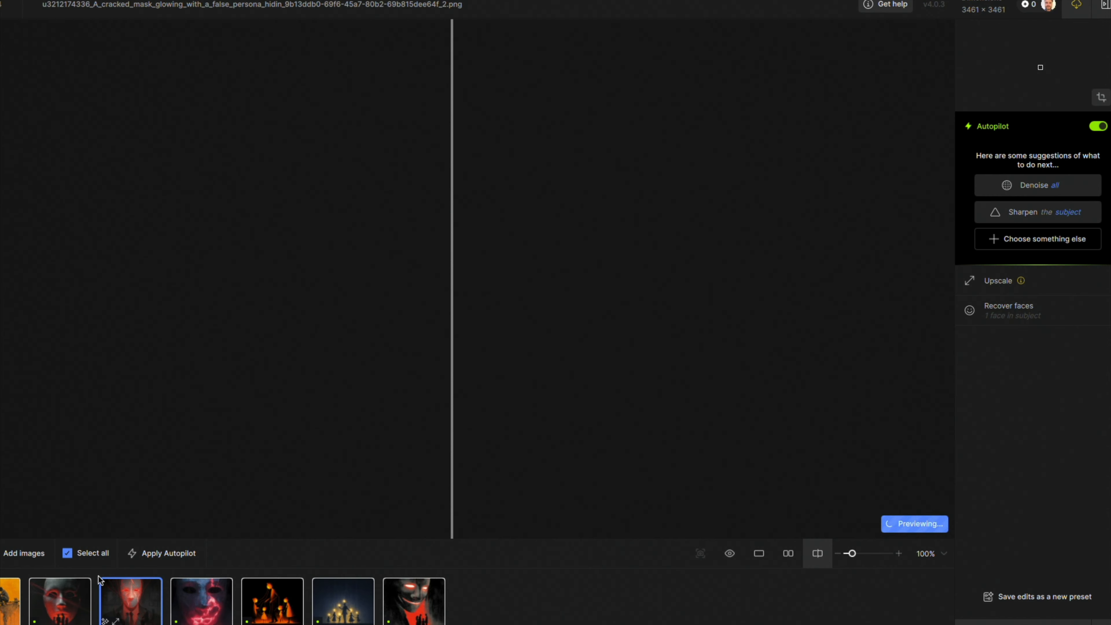
In Topaz Photo AI, apply Autopilot settings to all selected images with the second cracked-mask image active.
click(34, 601)
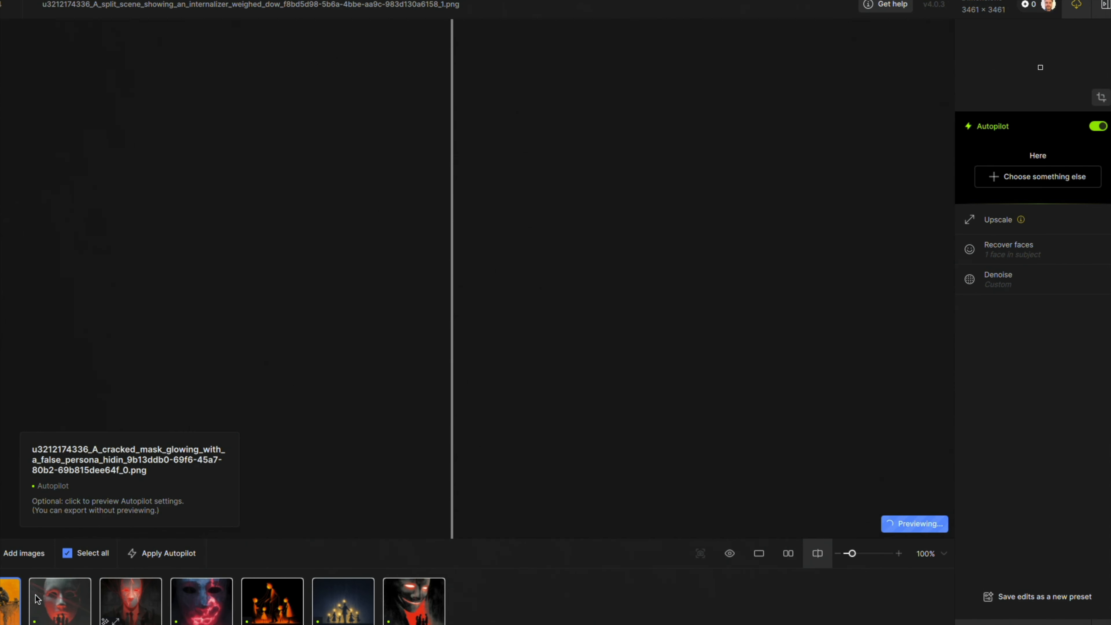
click(121, 605)
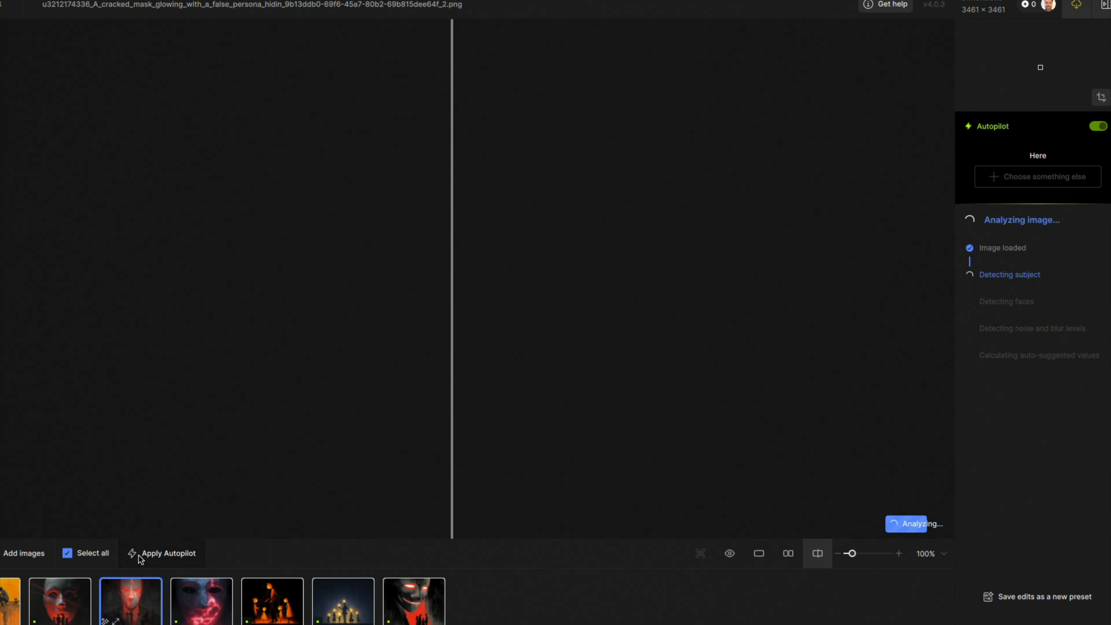
click(154, 553)
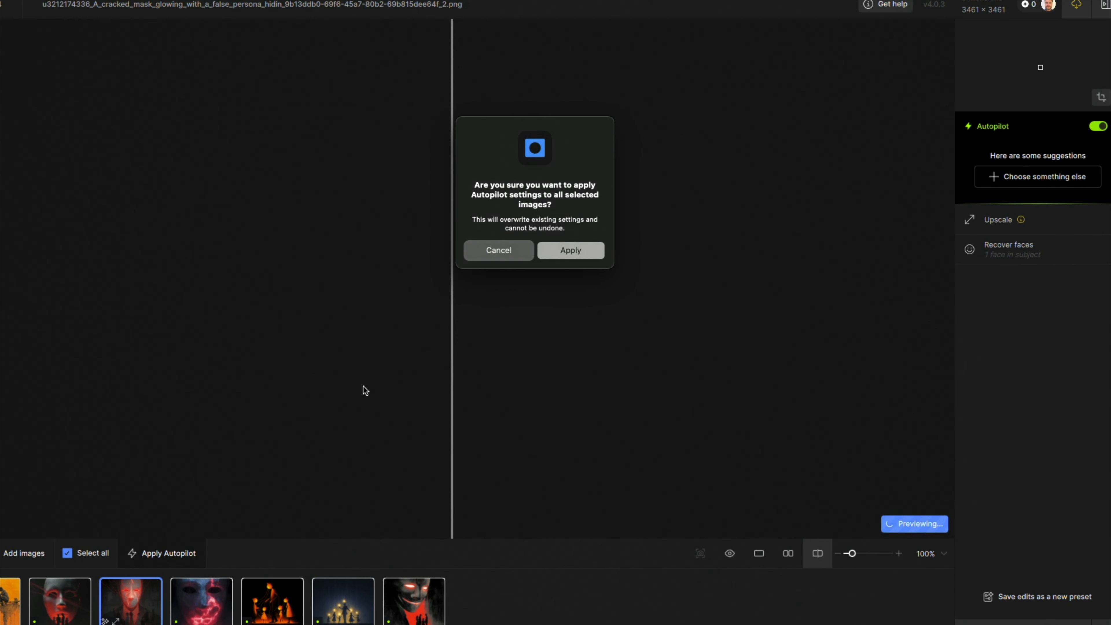
click(584, 250)
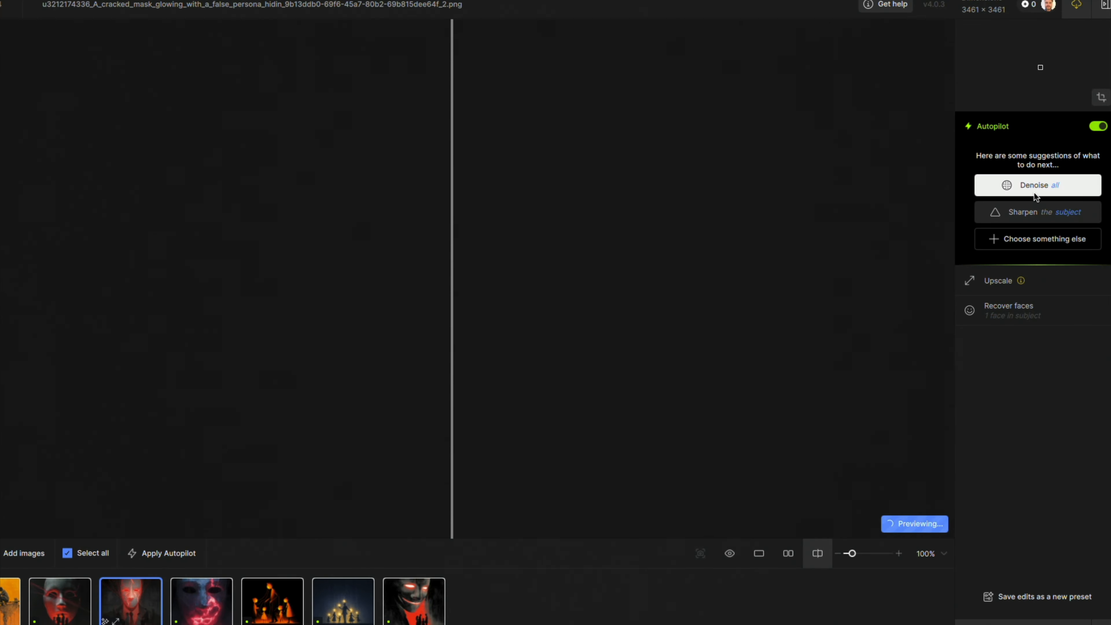
Open the Upscale settings of the cracked-mask image and choose the Graphics AI model.
click(997, 285)
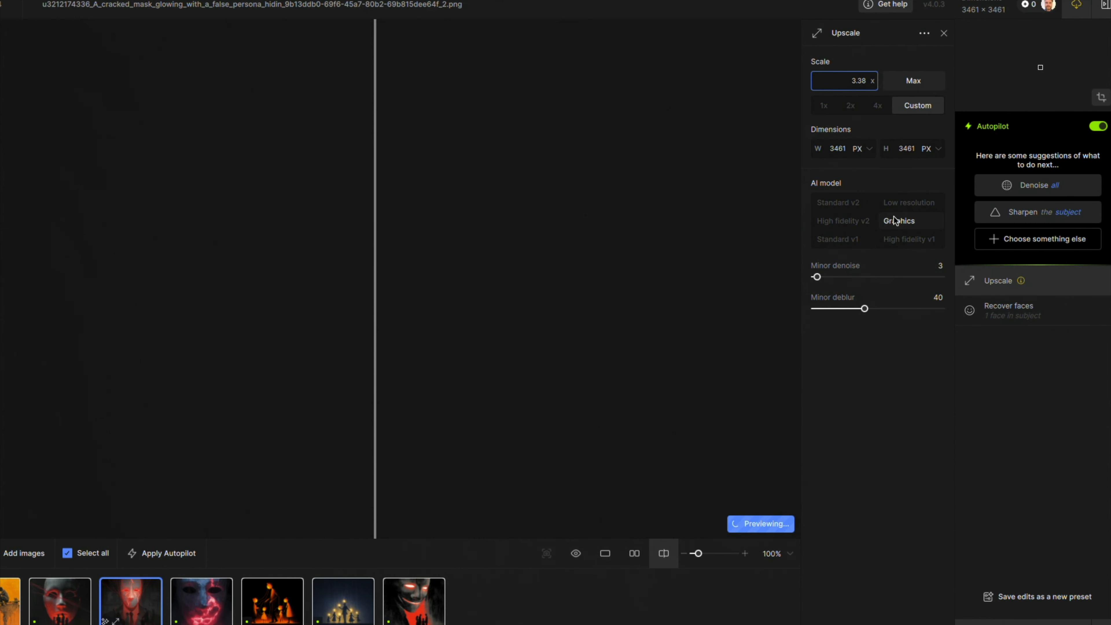
click(898, 204)
click(900, 221)
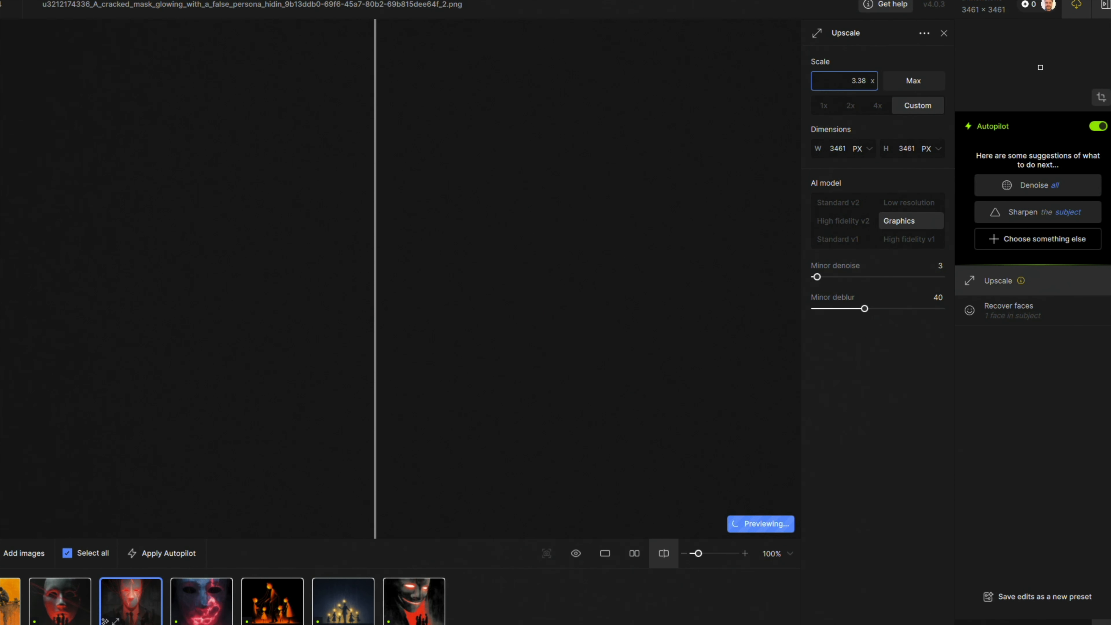
click(1025, 623)
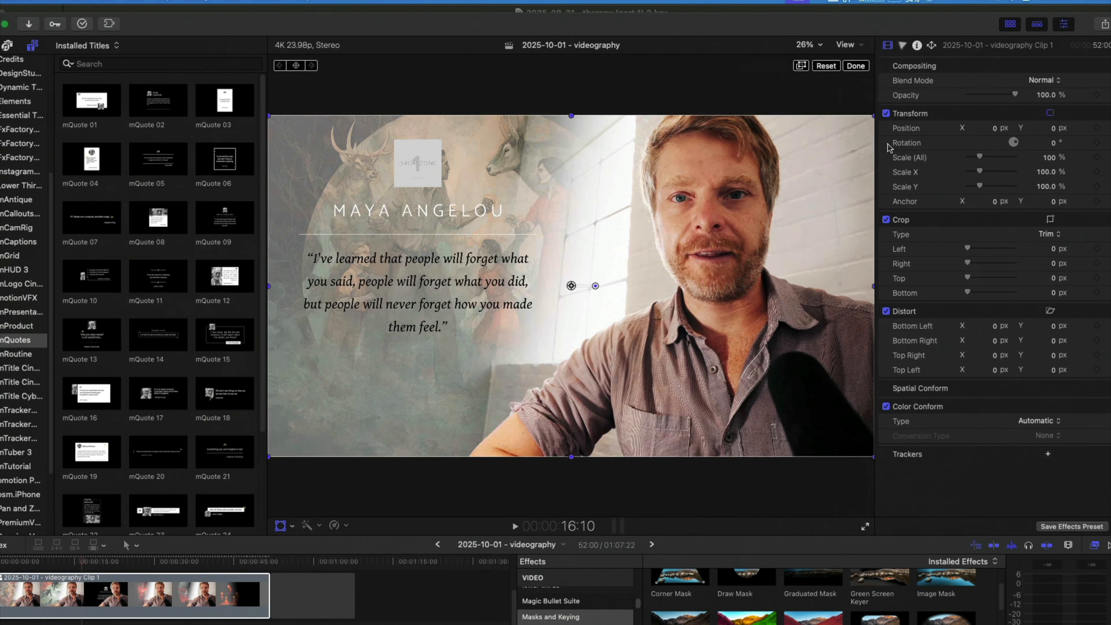
In Final Cut Pro, open the compound clip "2025-10-01 - videography Clip 1" and inspect its stacked layers, including the artwork clip and base footage.
double_click(86, 597)
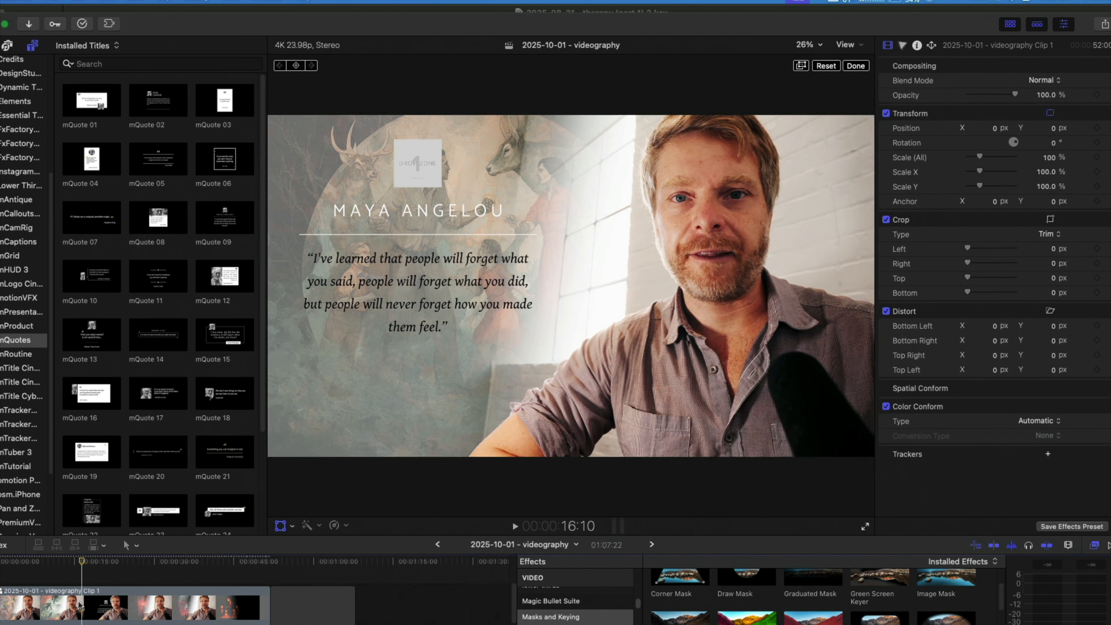
scroll(64, 582, down, 3)
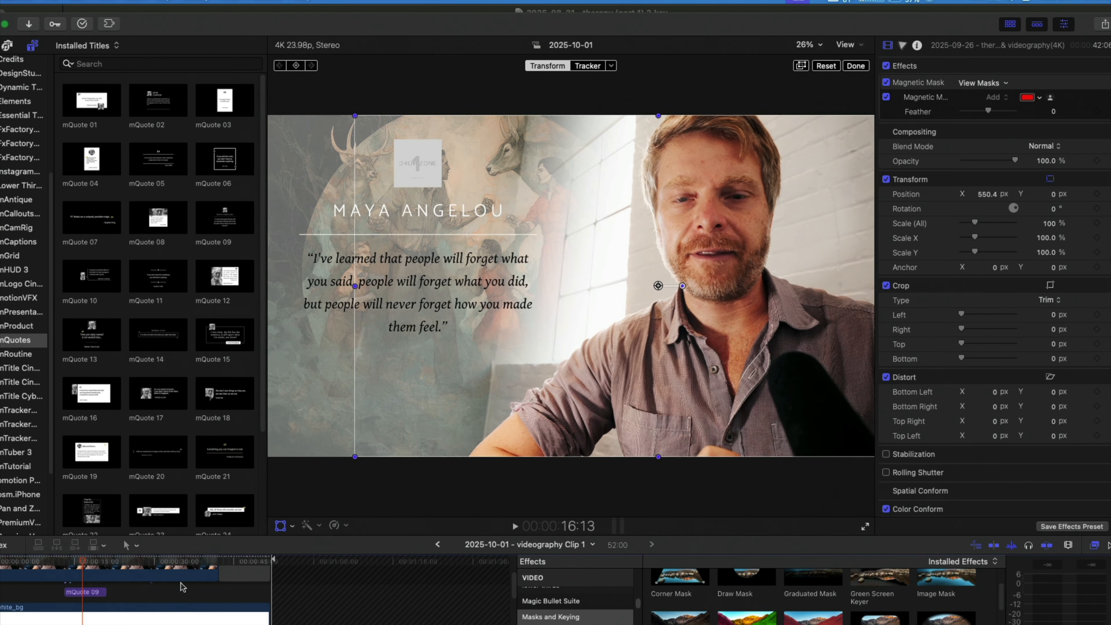
scroll(182, 587, down, 3)
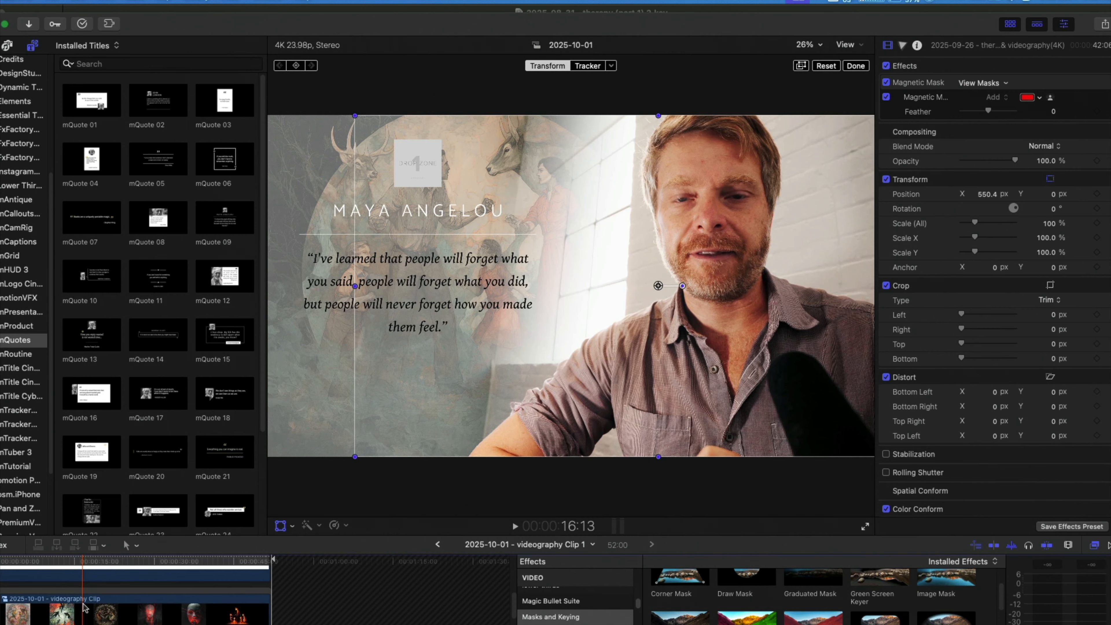
click(81, 615)
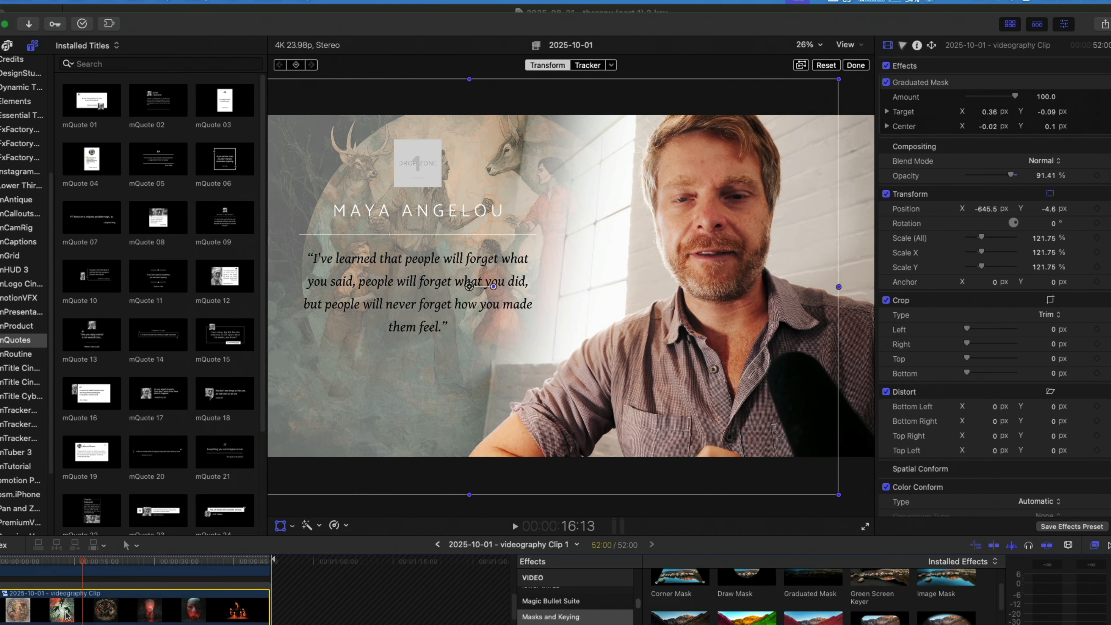
scroll(73, 612, down, 5)
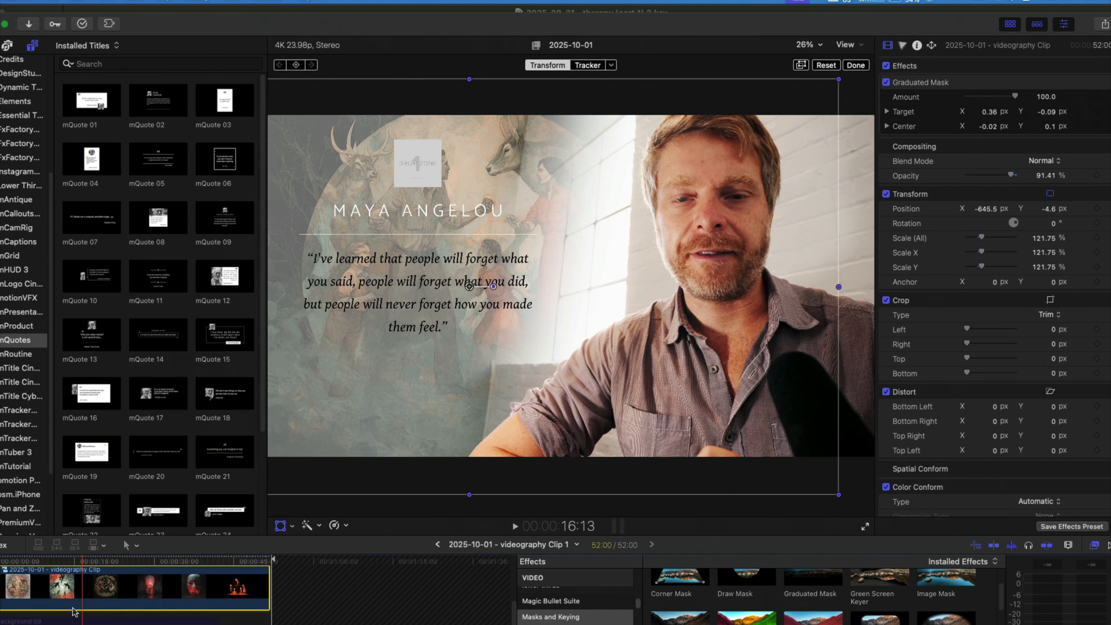
click(74, 614)
scroll(89, 613, down, 5)
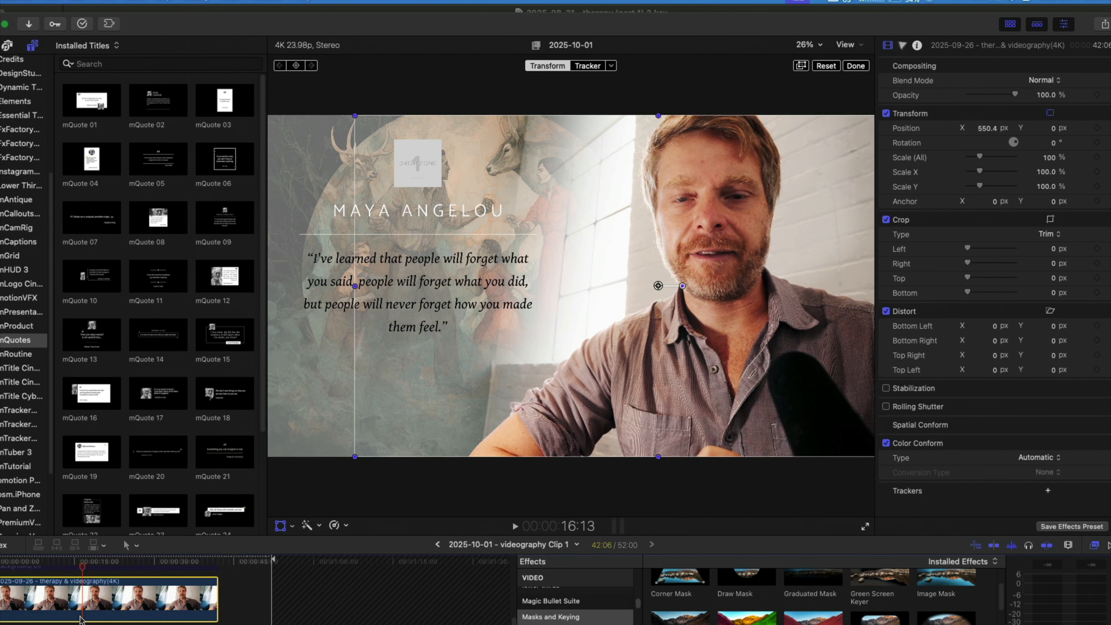
Show the existing Magnetic Mask overlay on the upper talking-head clip and return to the composited view.
scroll(90, 612, up, 3)
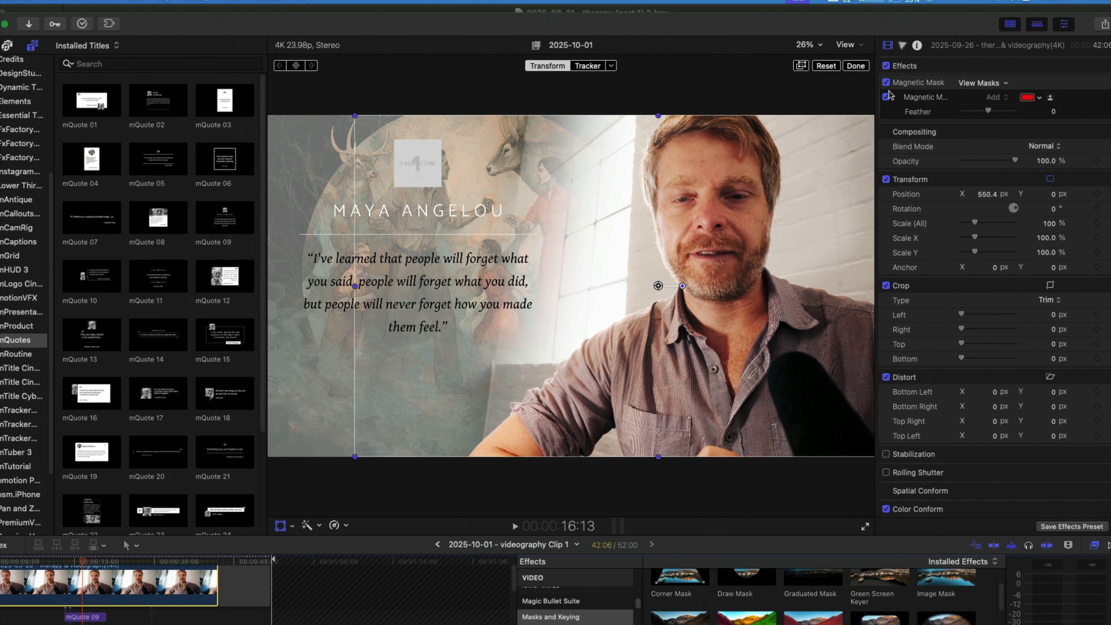
click(890, 99)
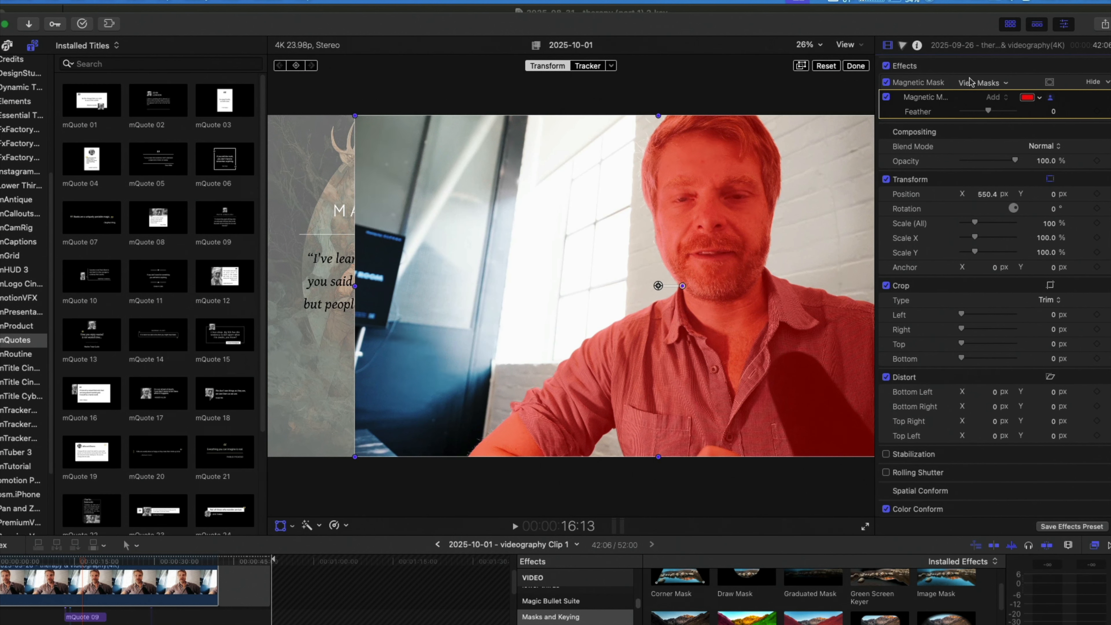
click(992, 83)
click(998, 85)
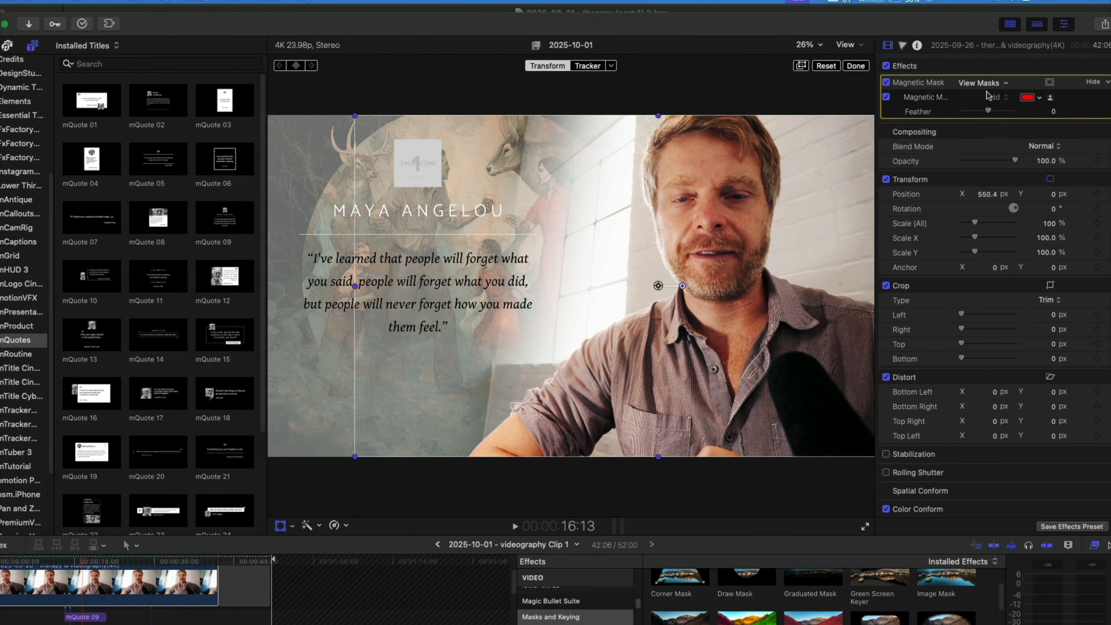
Disable the upper talking-head clip's existing Magnetic Mask and apply a new Magnetic Mask effect to it.
scroll(921, 598, up, 1)
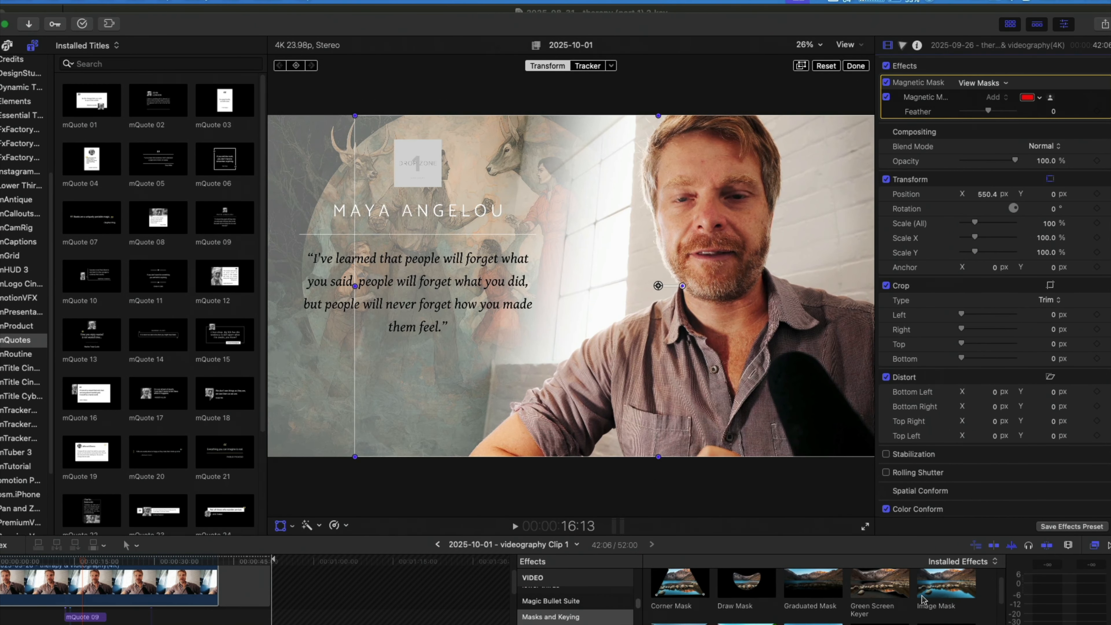
click(885, 83)
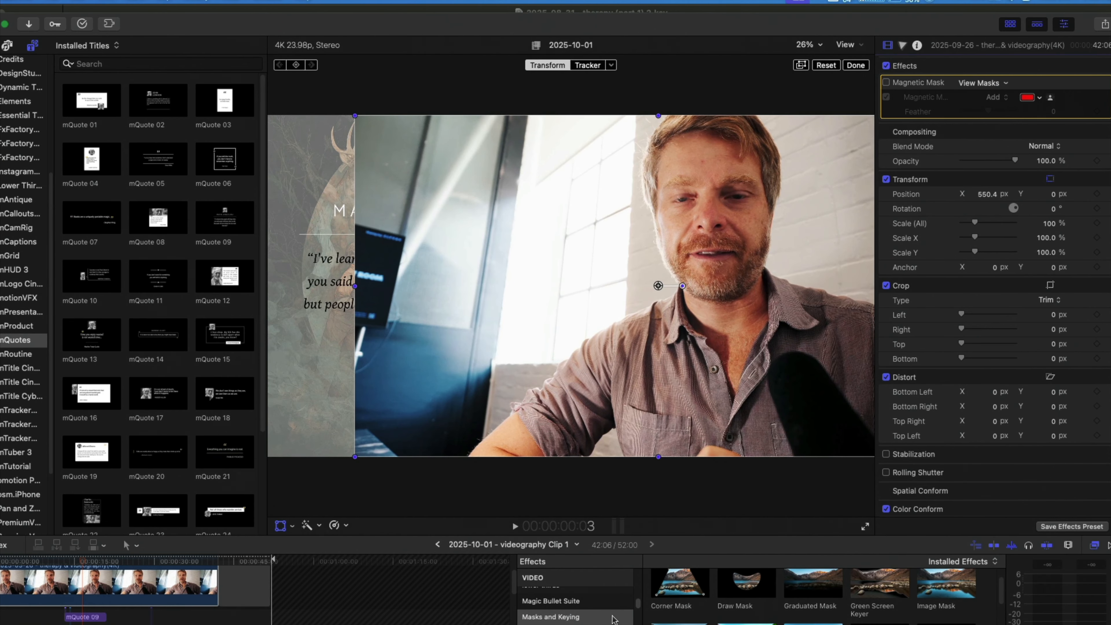
scroll(673, 613, down, 2)
drag(747, 589, 139, 580)
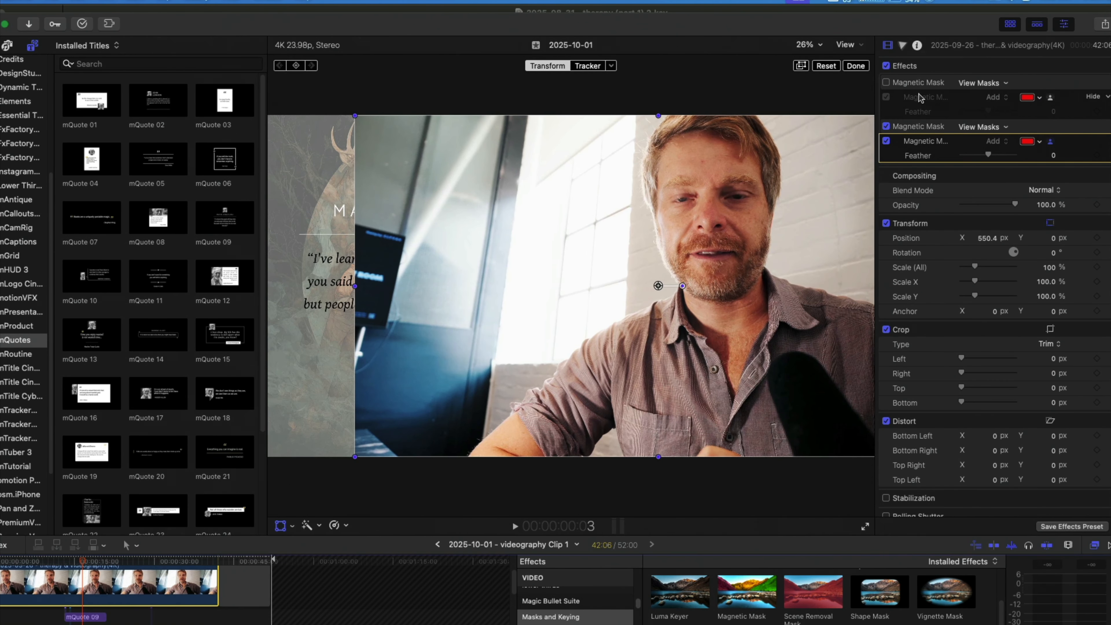
Activate the new Magnetic Mask and add points on the man's face, neck, sleeve and shirt, and on the microphone.
click(921, 126)
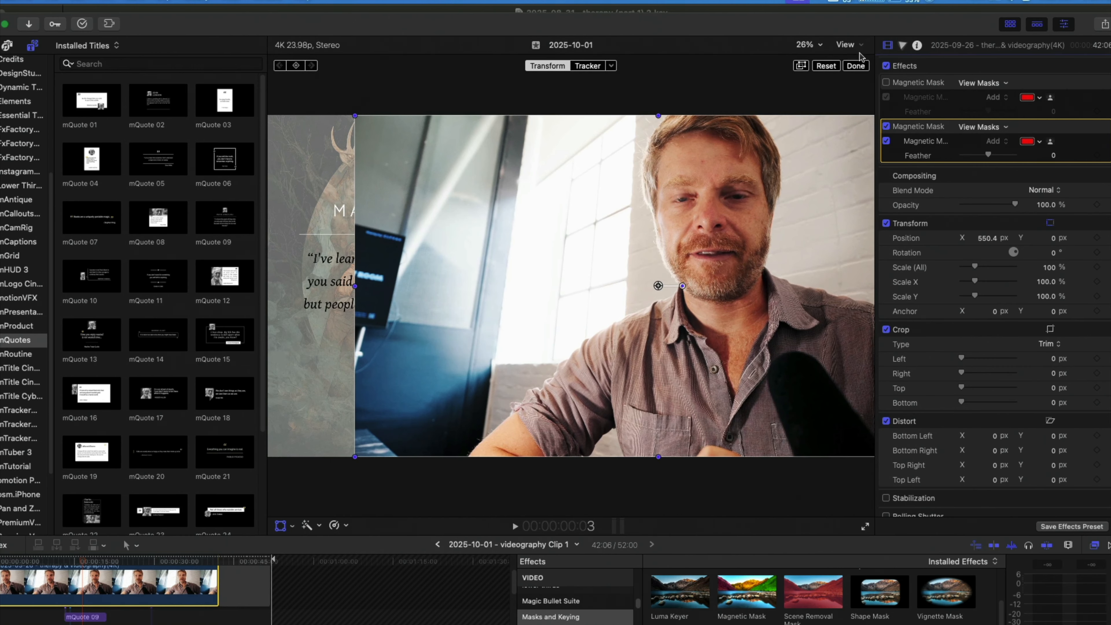
click(855, 65)
click(927, 143)
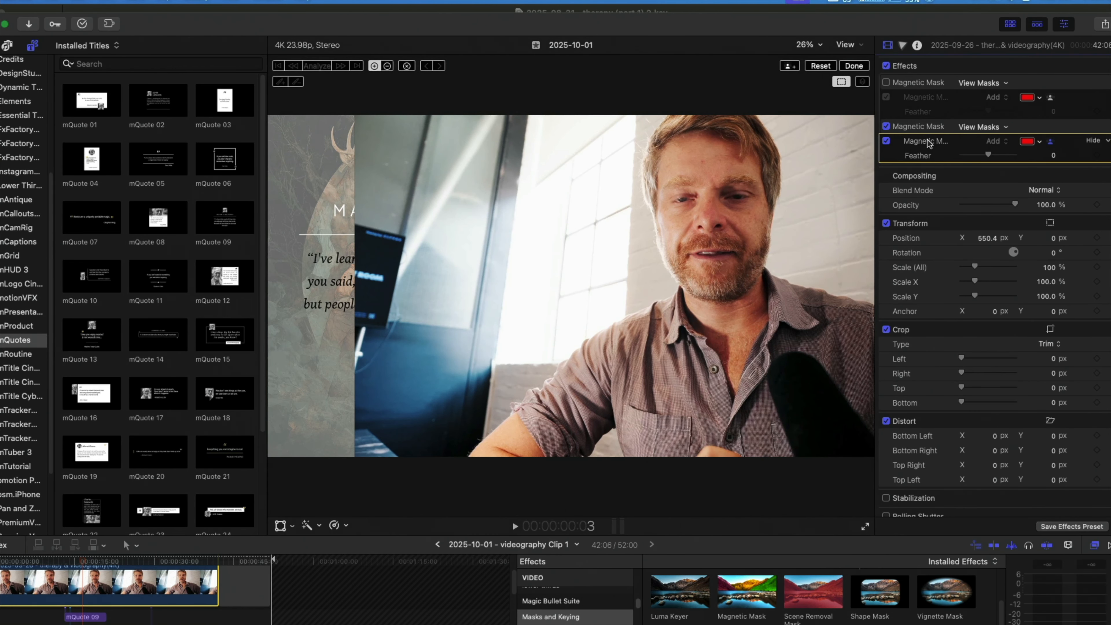
click(722, 219)
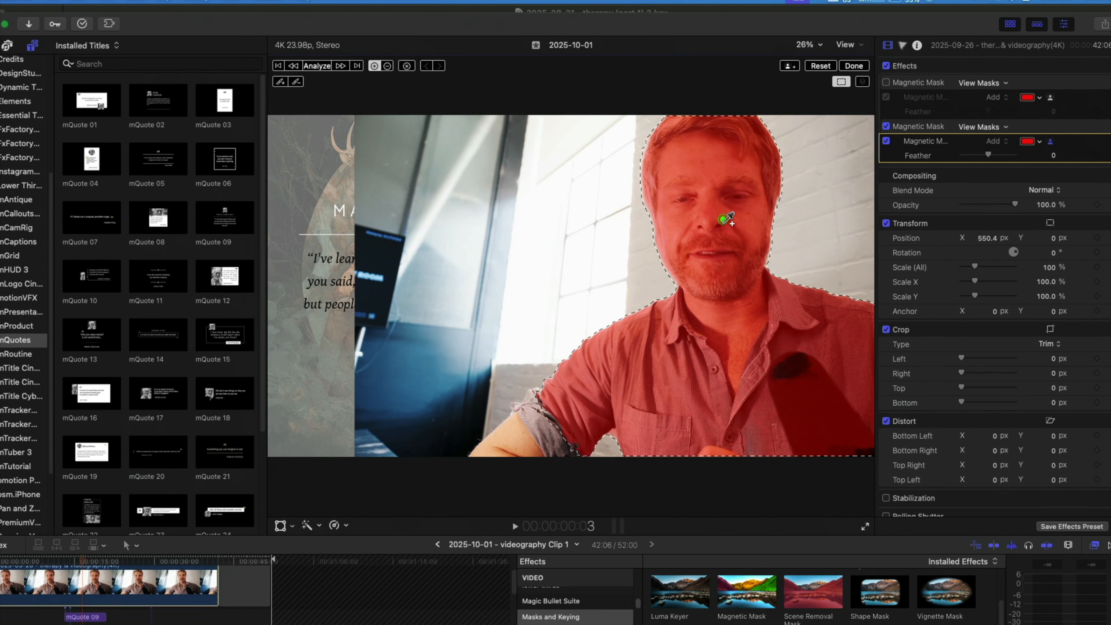
click(645, 384)
click(539, 418)
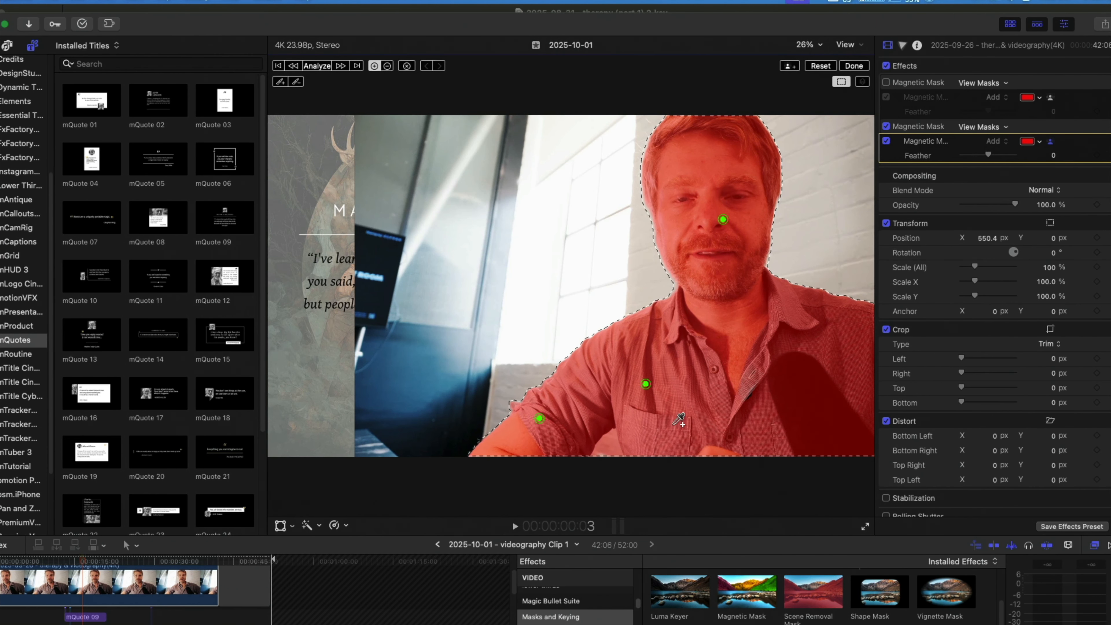
click(672, 423)
click(752, 422)
click(816, 405)
click(848, 361)
click(782, 333)
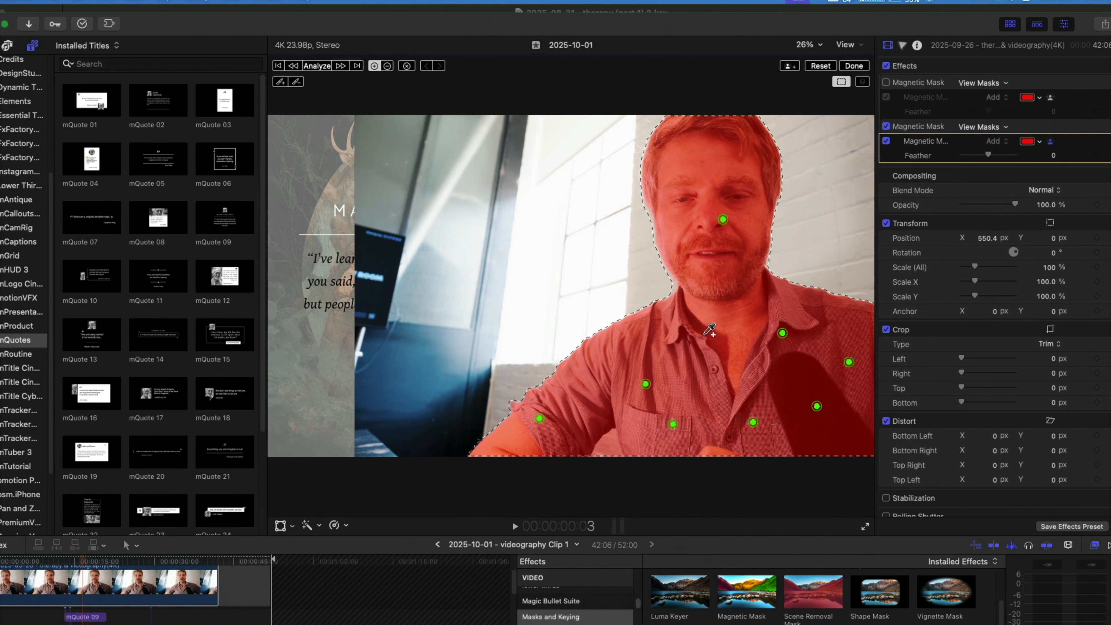
click(703, 334)
click(733, 319)
Add exclusion points on the background around the man's head, shoulders and arm, and analyze the new Magnetic Mask across the clip.
click(387, 65)
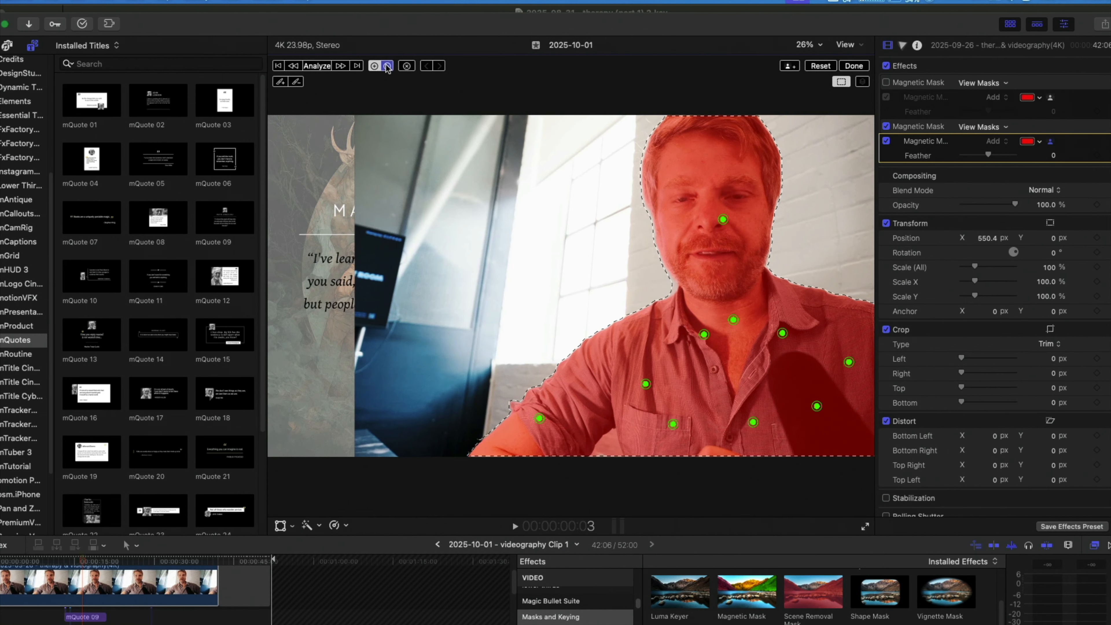
click(612, 278)
click(515, 313)
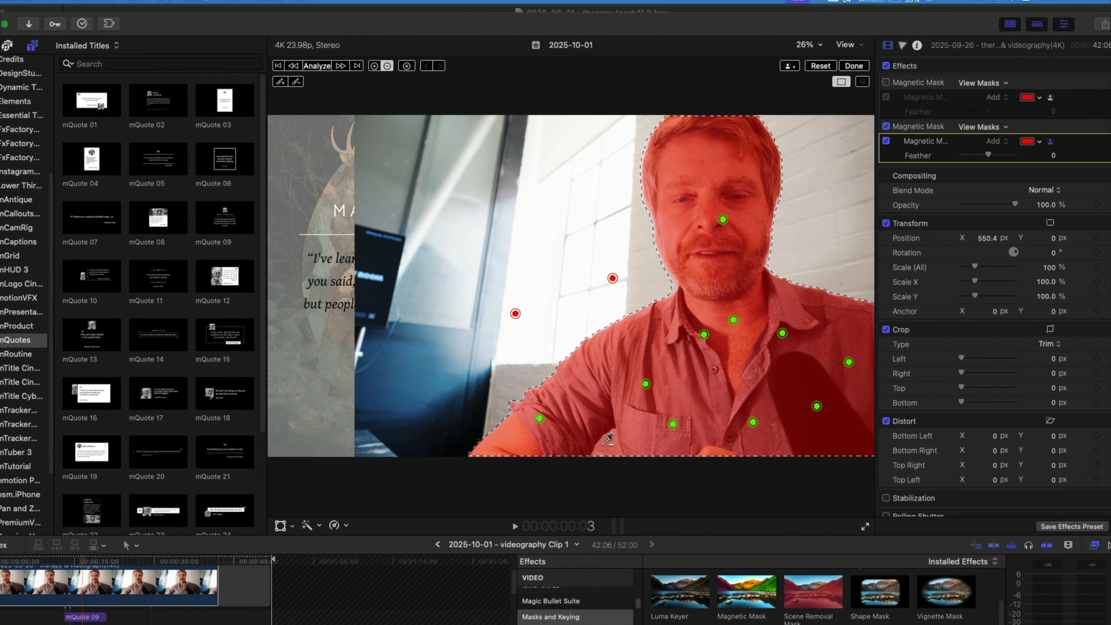
click(603, 444)
click(823, 267)
click(802, 224)
click(828, 165)
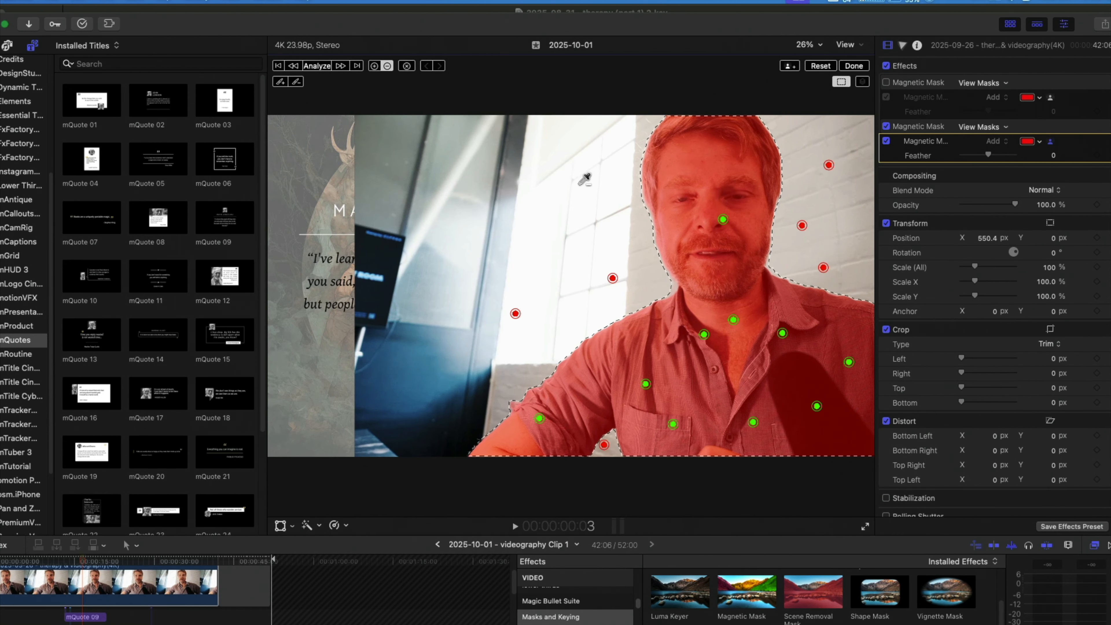
click(568, 185)
click(615, 220)
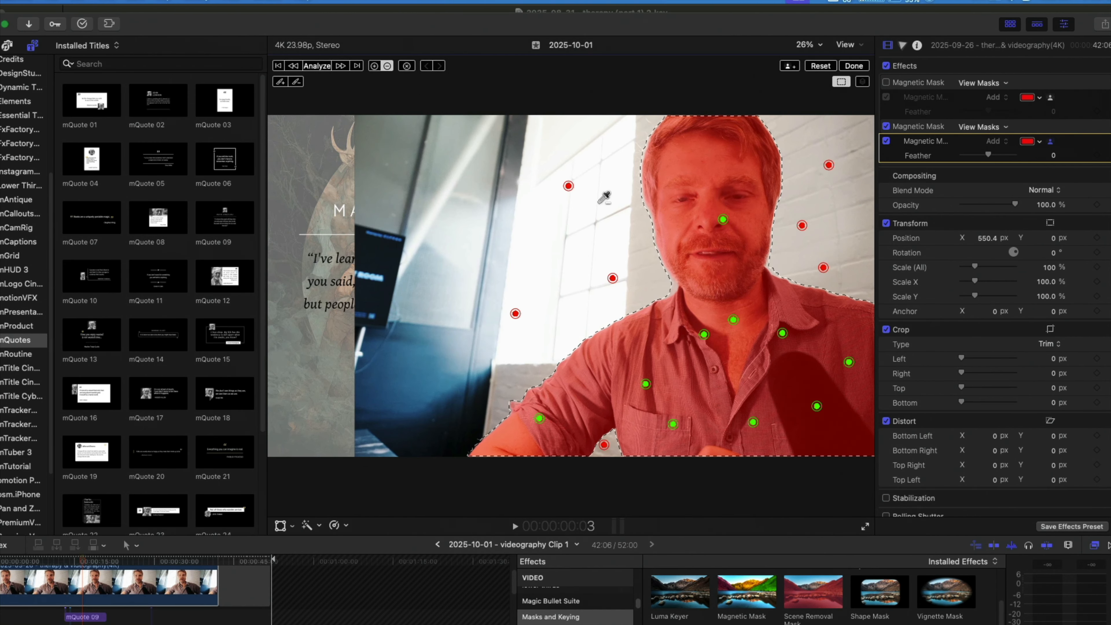
click(316, 65)
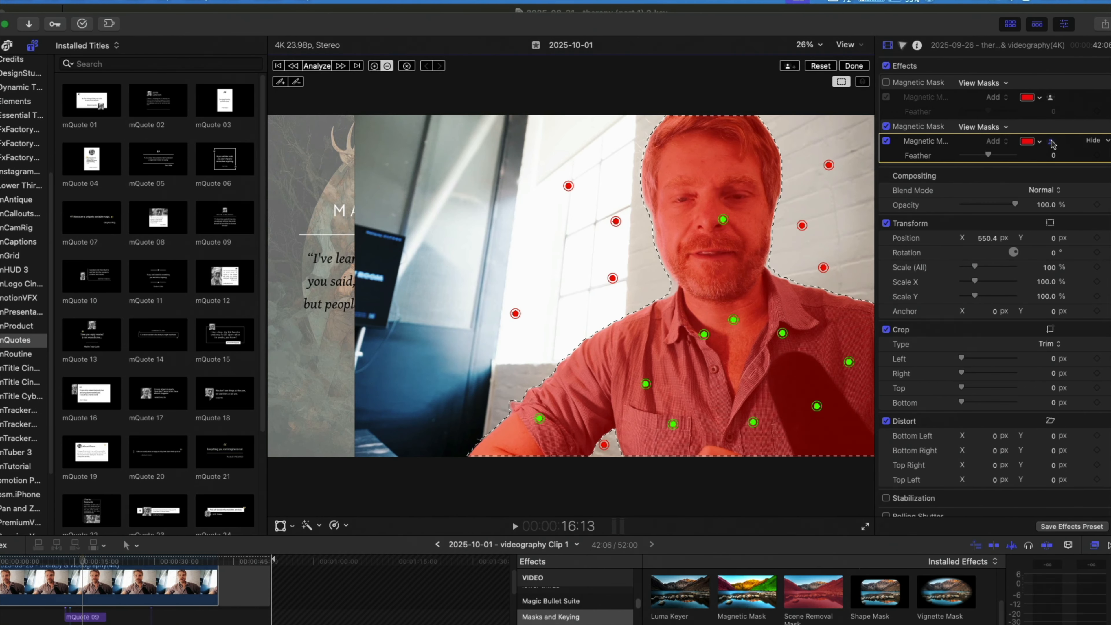
click(1051, 142)
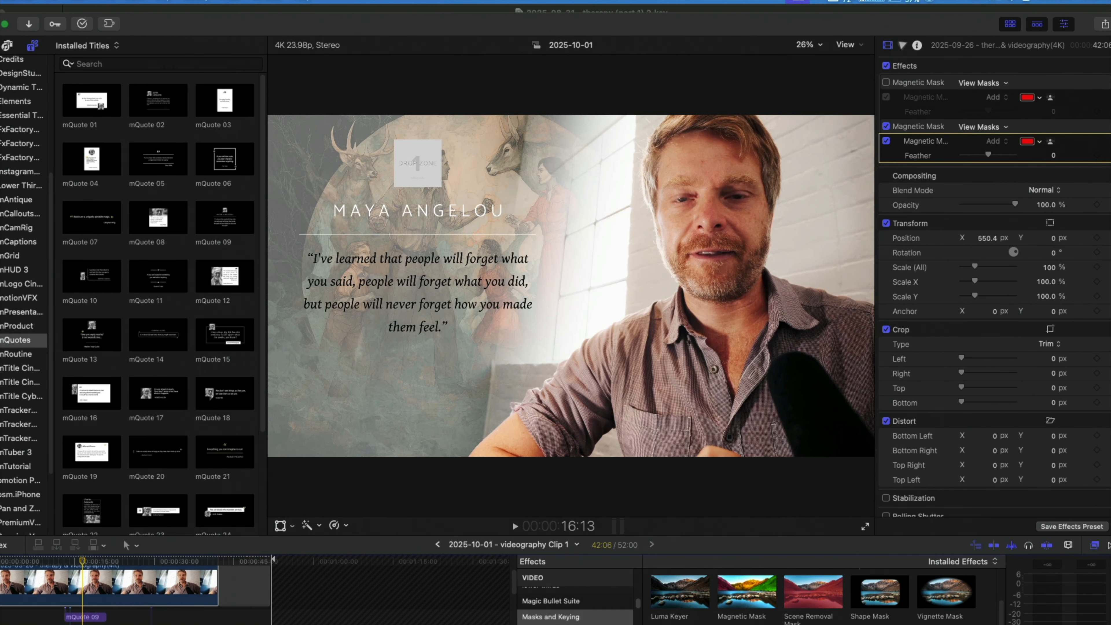
Add the mPresentation title Background 09 behind the masked talking-head clip and extend its start to the beginning of the timeline.
click(7, 45)
click(33, 45)
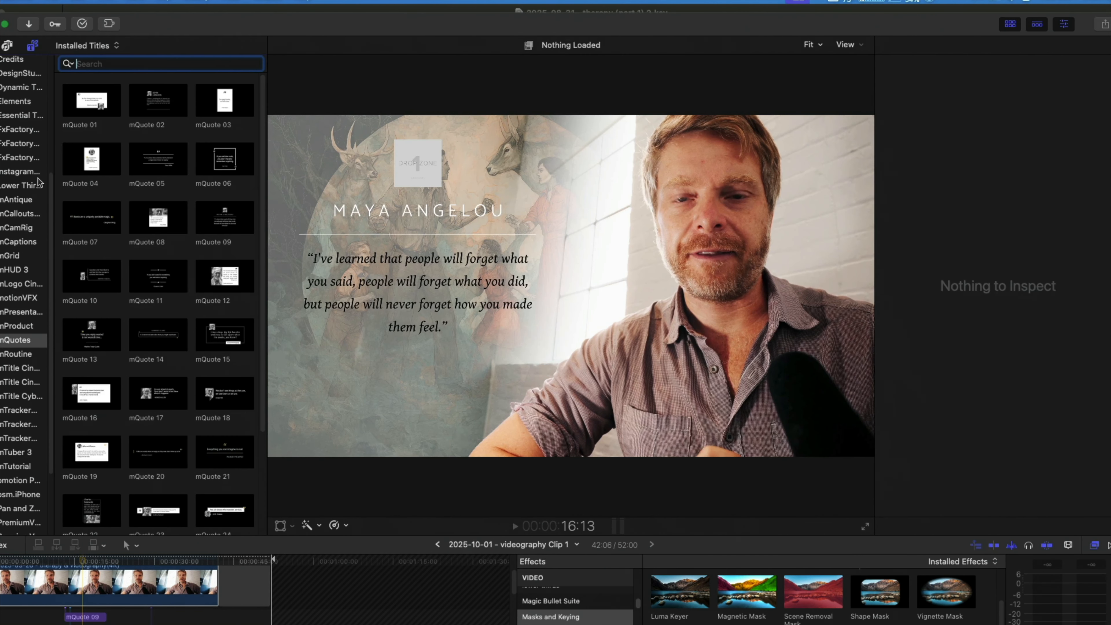
click(14, 315)
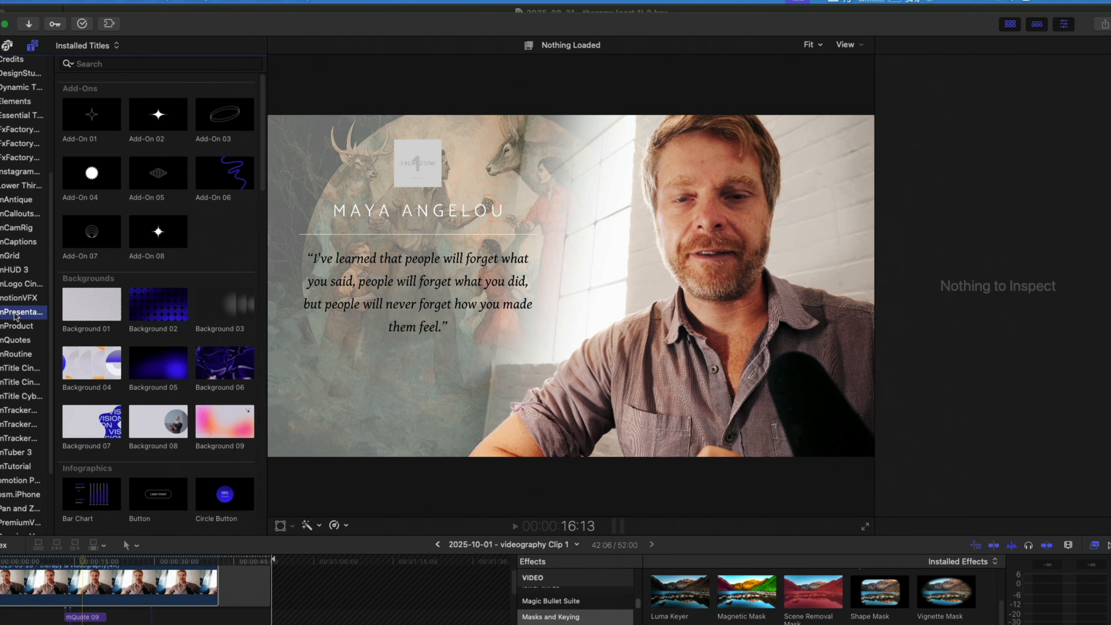
click(215, 415)
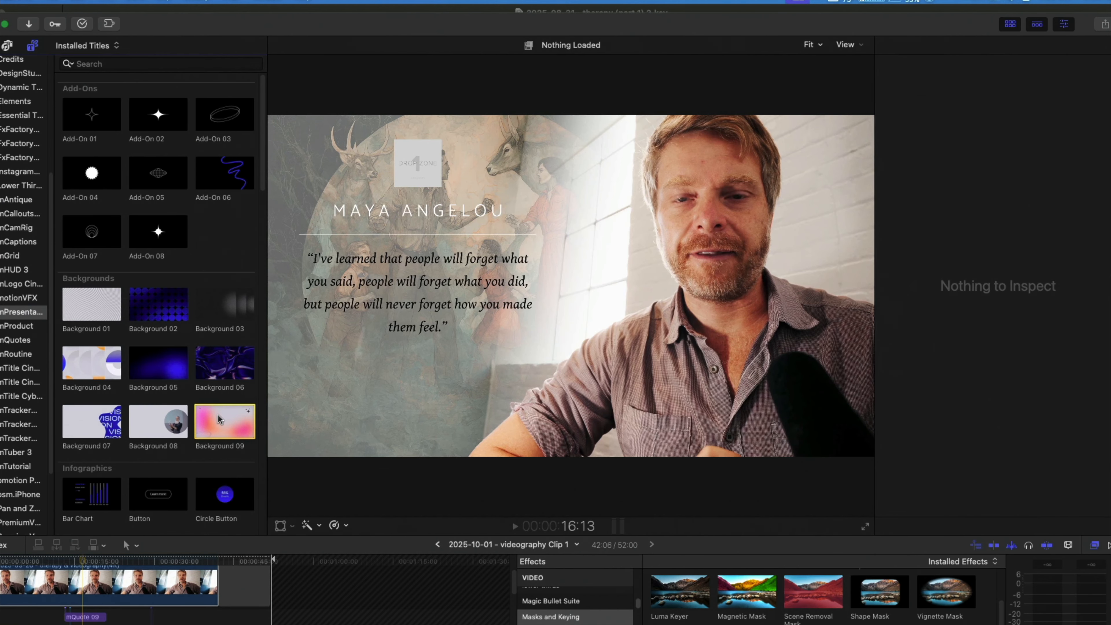
scroll(223, 404, down, 1)
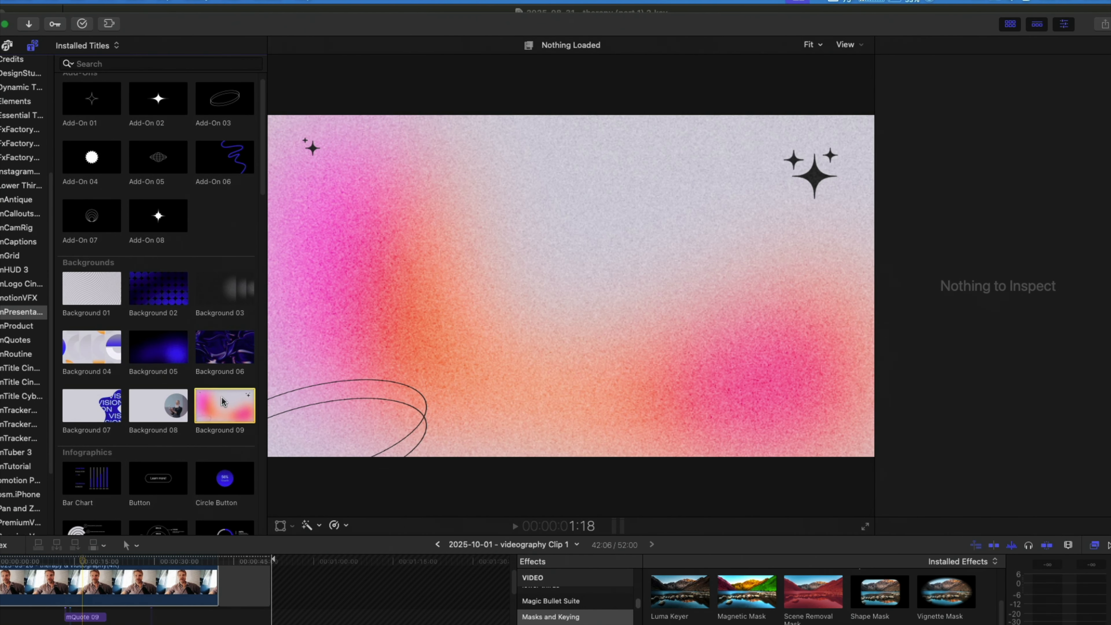
drag(224, 405, 236, 598)
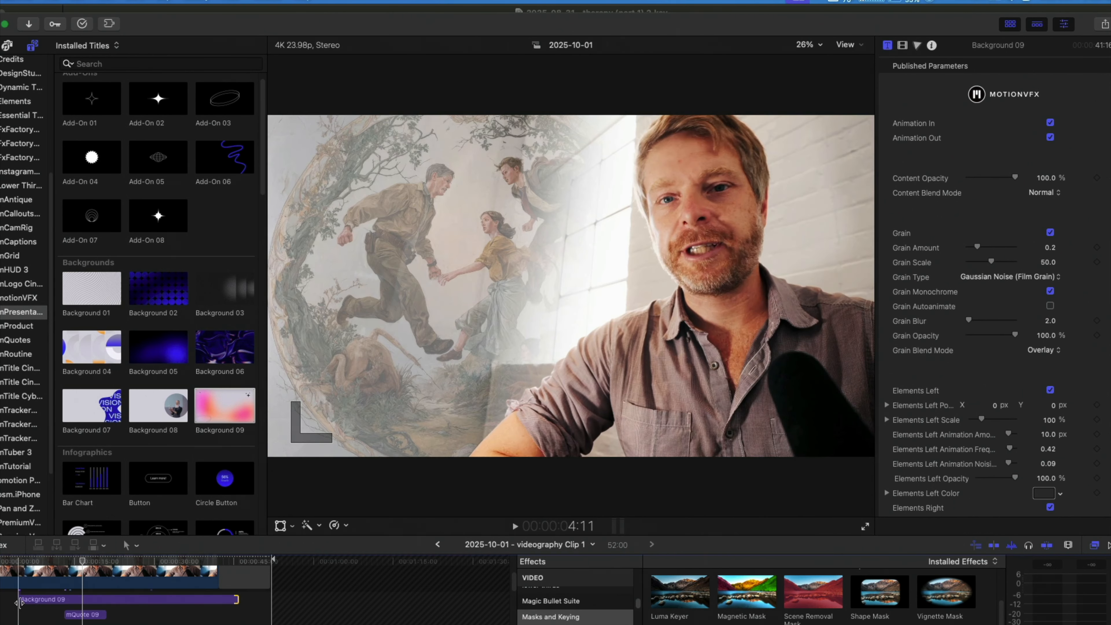
drag(19, 602, 0, 600)
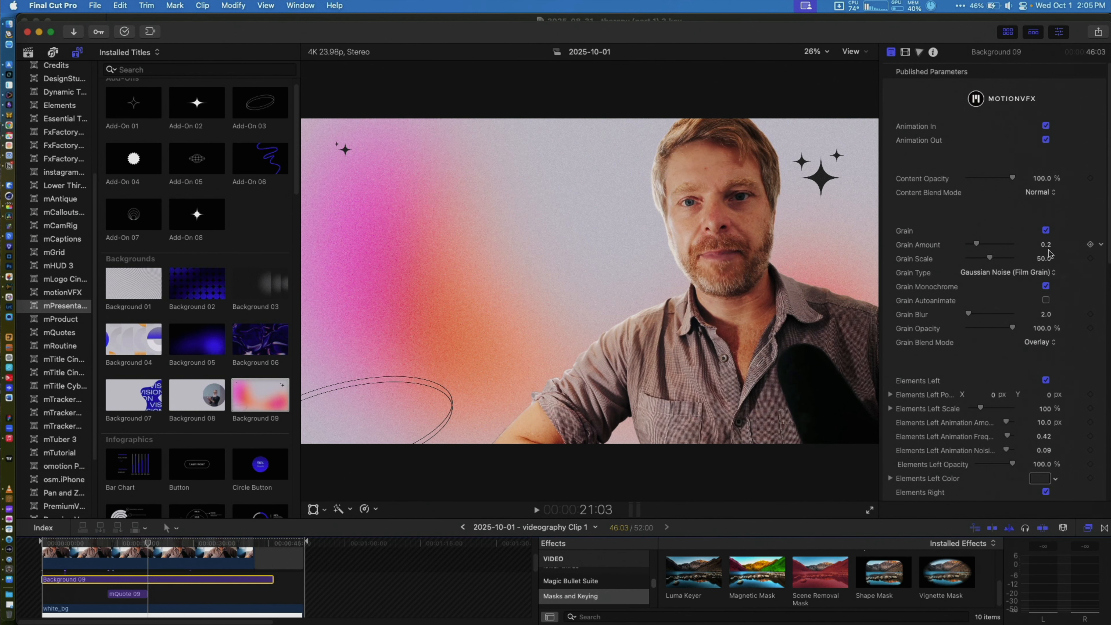
Turn off Elements Left, Elements Right and Circles for the Background 09 title.
scroll(1063, 311, down, 3)
click(1046, 327)
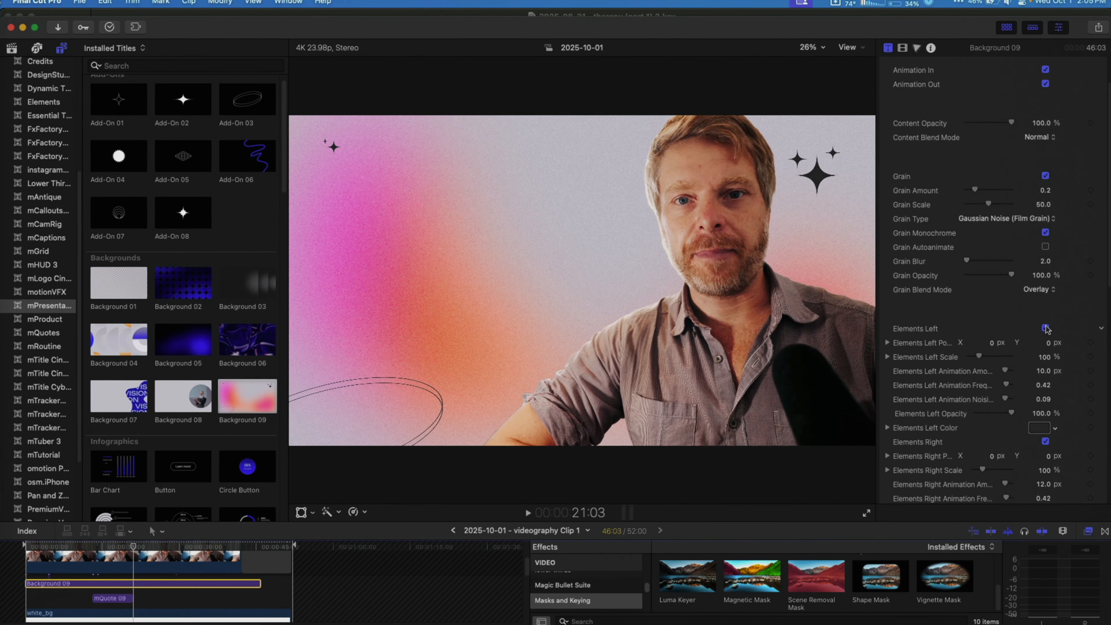
scroll(1063, 346, down, 3)
scroll(1053, 359, down, 1)
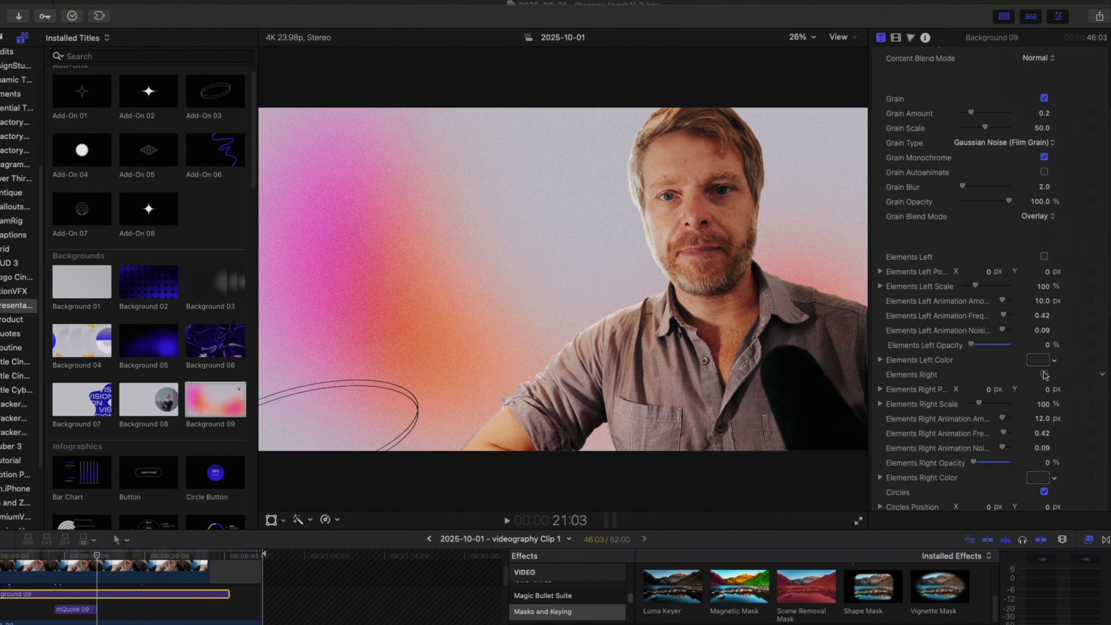
scroll(1045, 381, down, 3)
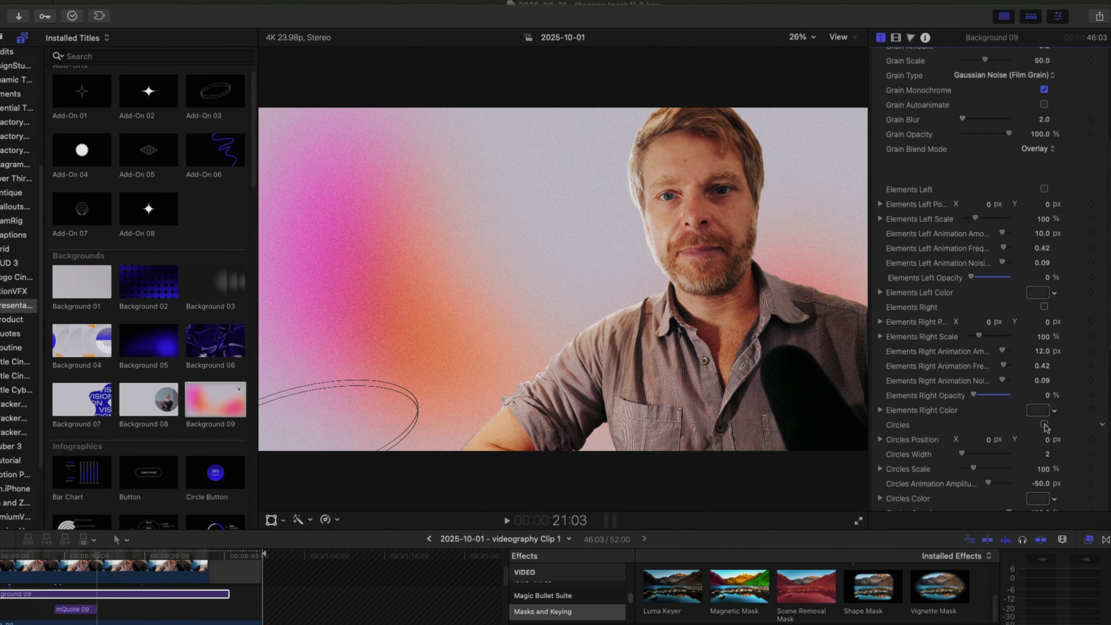
click(1045, 425)
Set Background 09's Gradient Colors 01 and 03 to tan and 02 and 04 to orange-red, and turn off Animation In and Animation Out.
scroll(1045, 427, down, 8)
click(1032, 412)
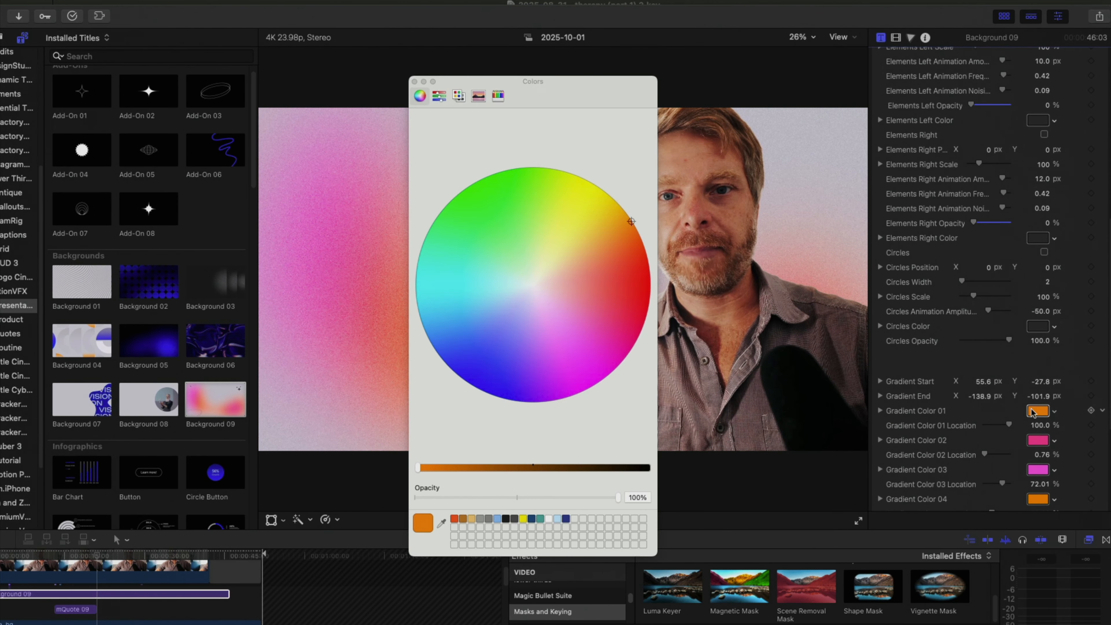
click(471, 519)
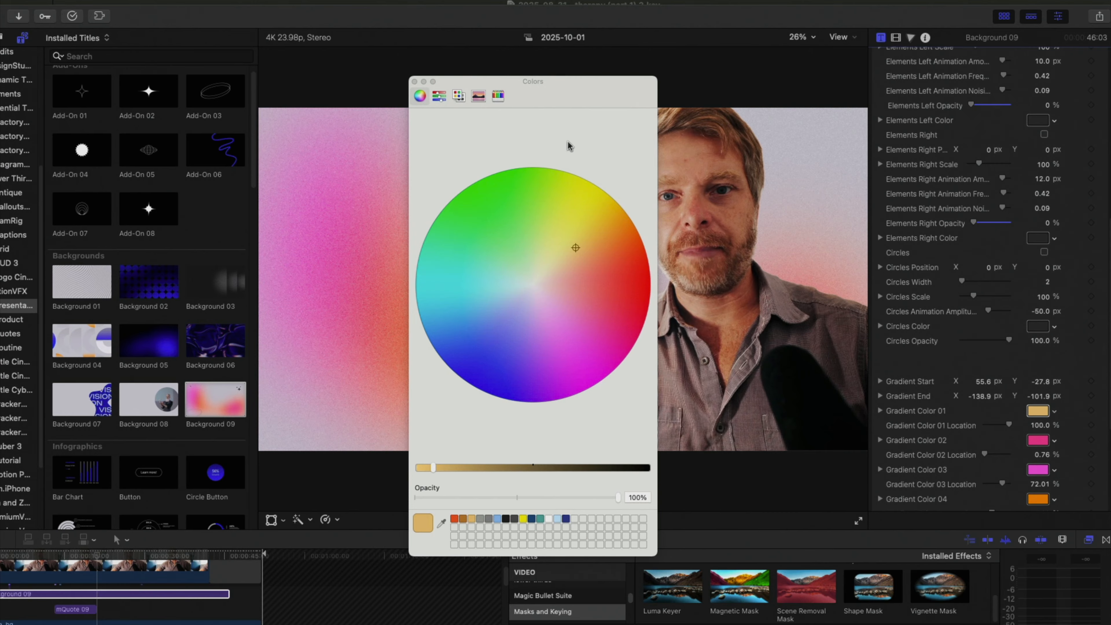
click(1044, 442)
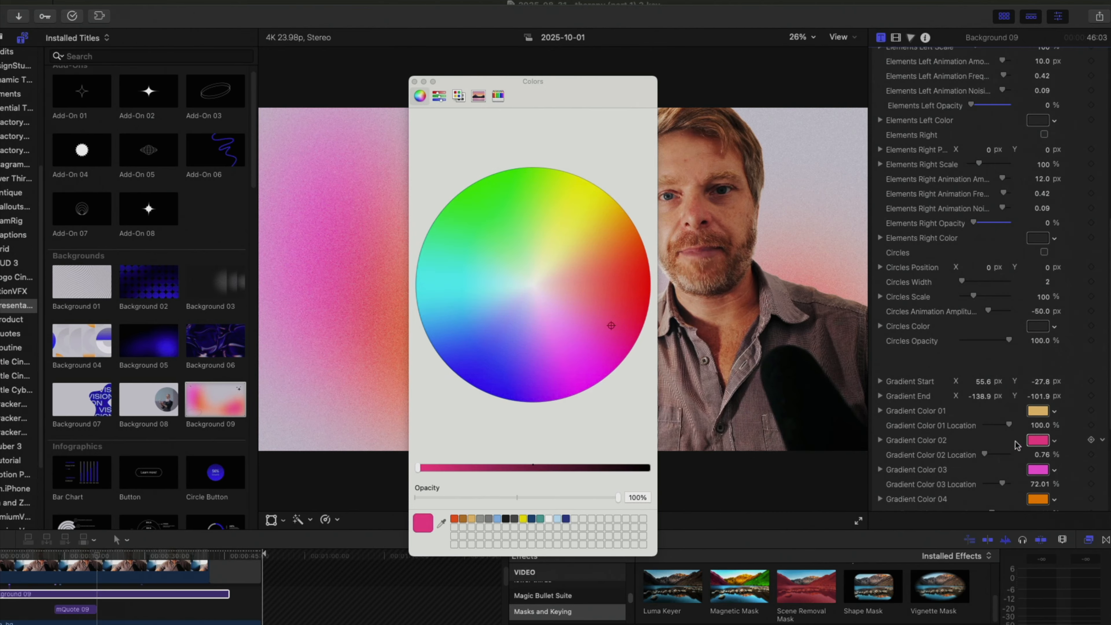
click(454, 519)
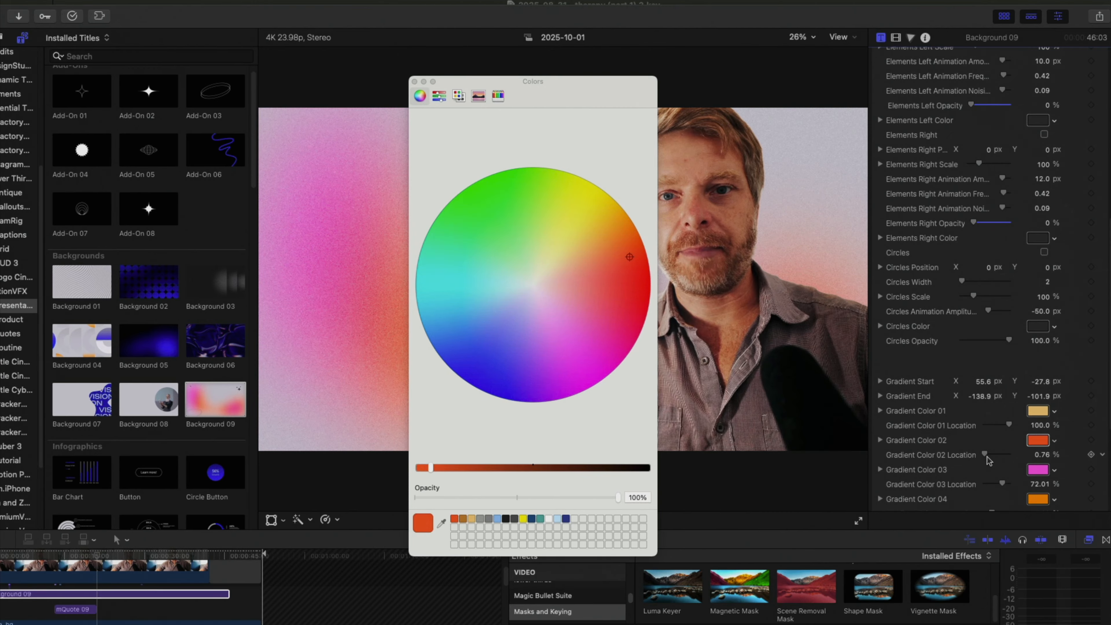
click(1041, 469)
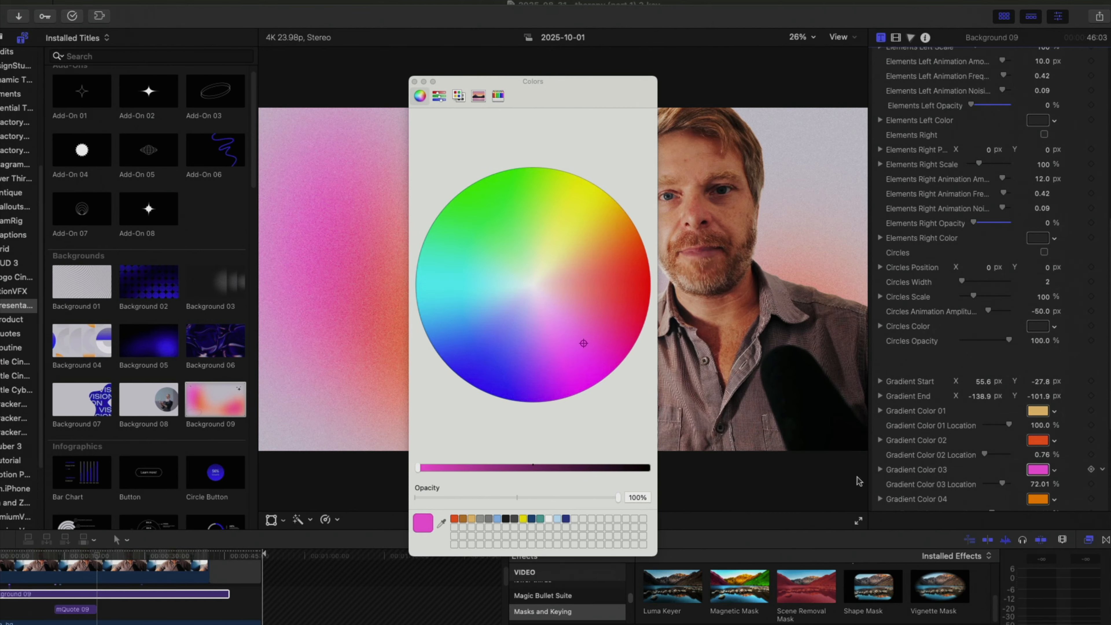
click(471, 518)
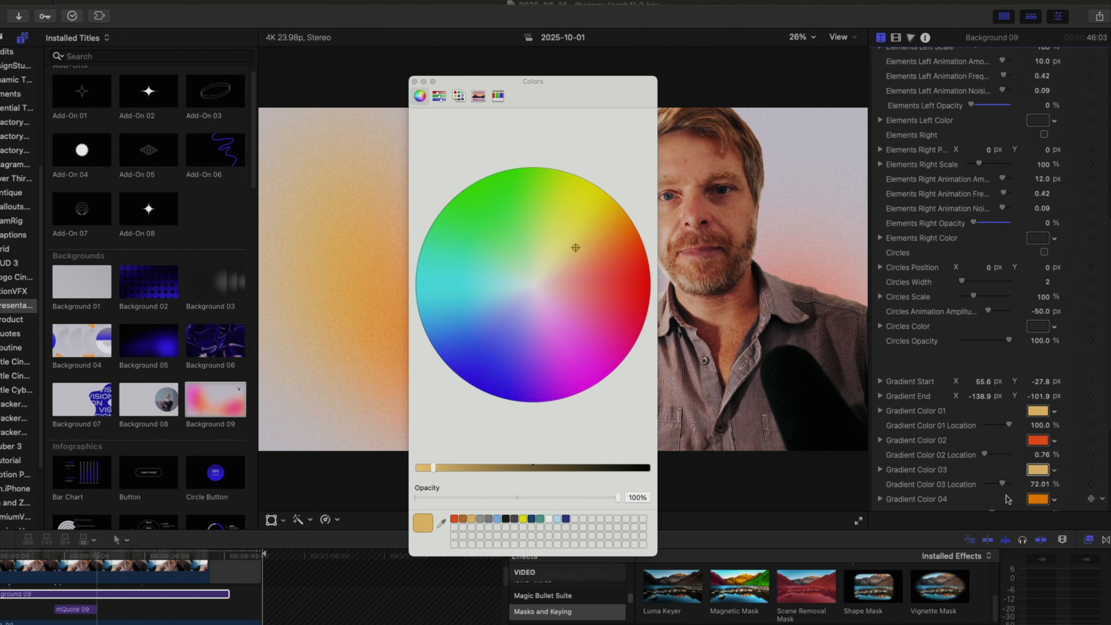
click(1044, 504)
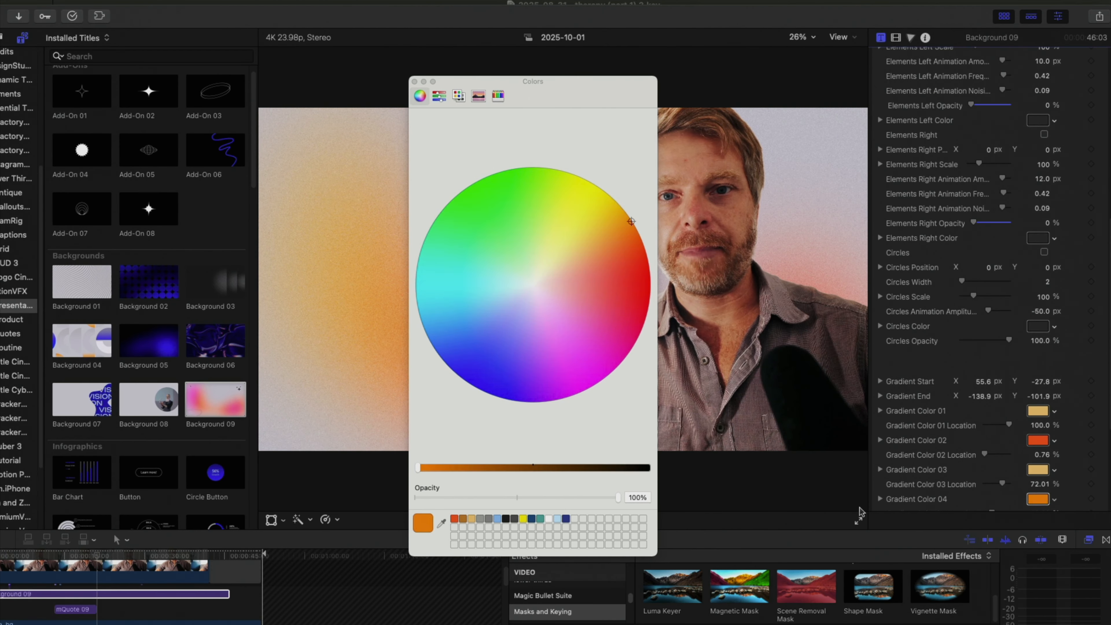
click(456, 521)
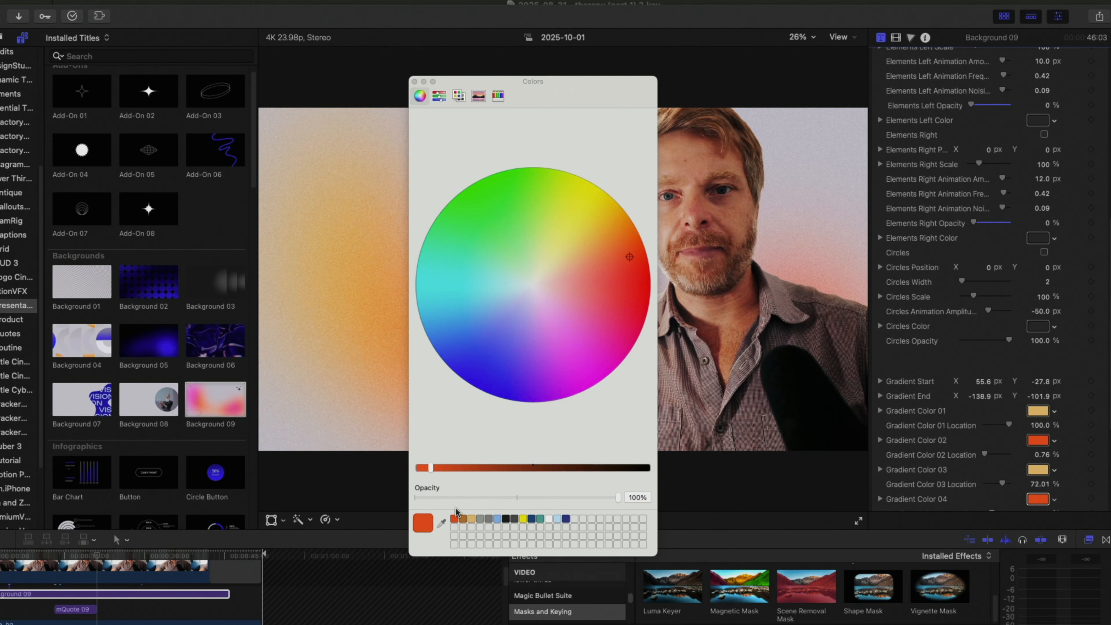
click(415, 81)
scroll(1033, 211, up, 10)
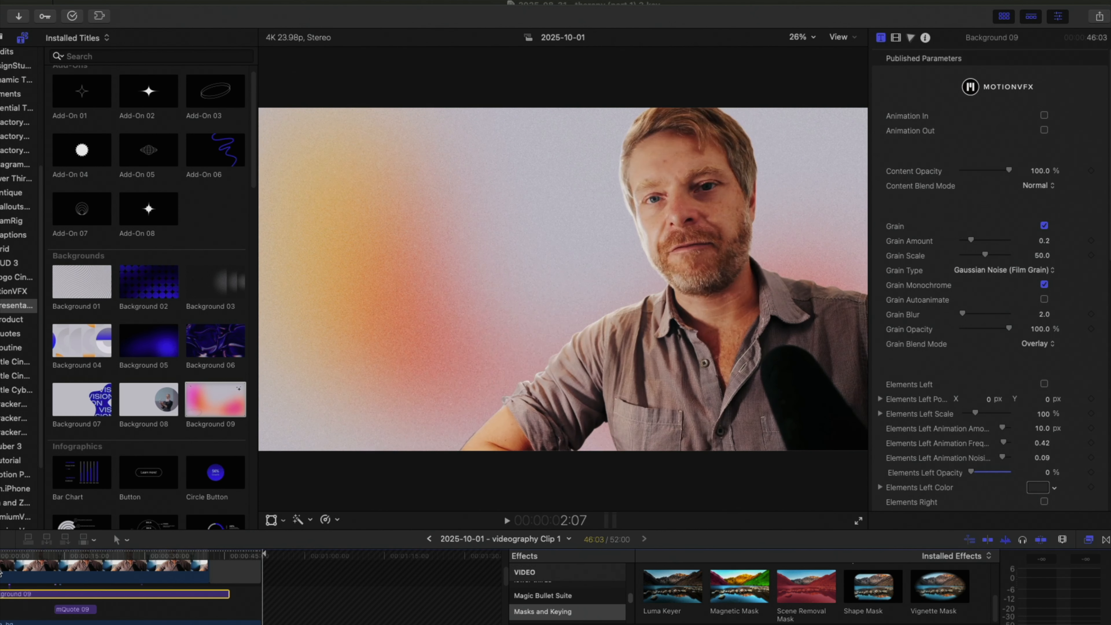
Place an mQuote 09 title between the masked speaker and Background 09, and move its content to the open area beside the man.
click(68, 568)
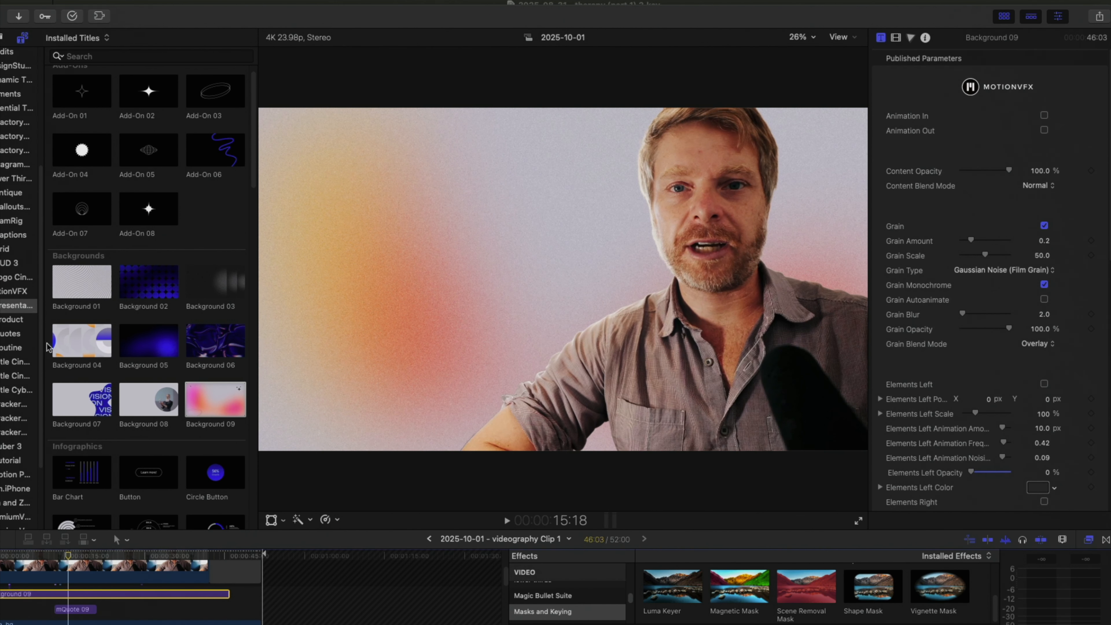
click(15, 319)
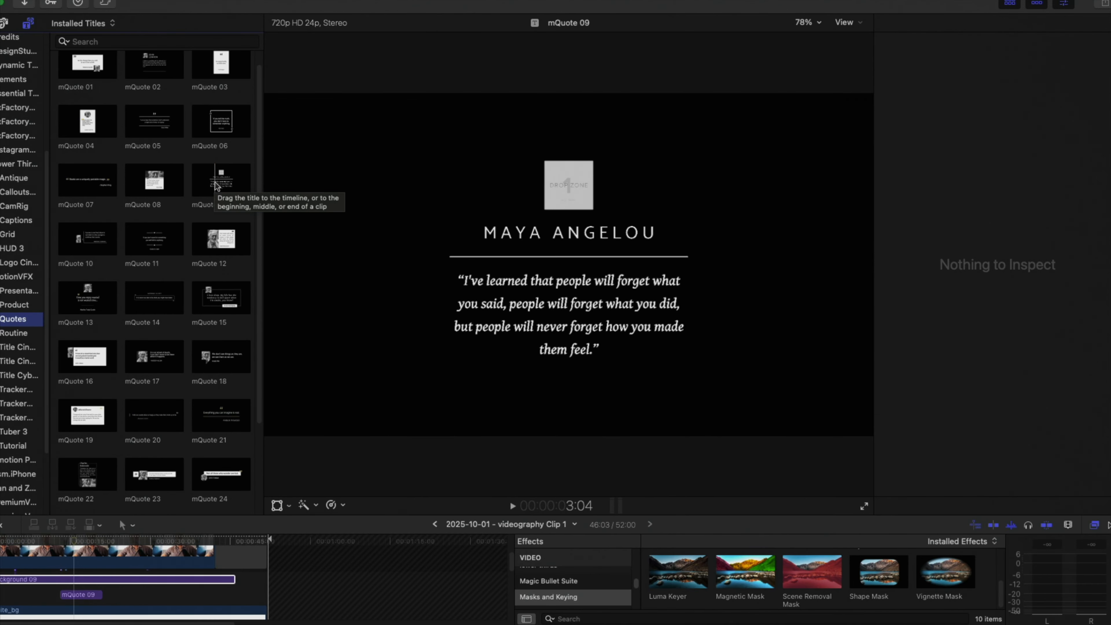
drag(215, 184, 127, 338)
drag(53, 523, 35, 574)
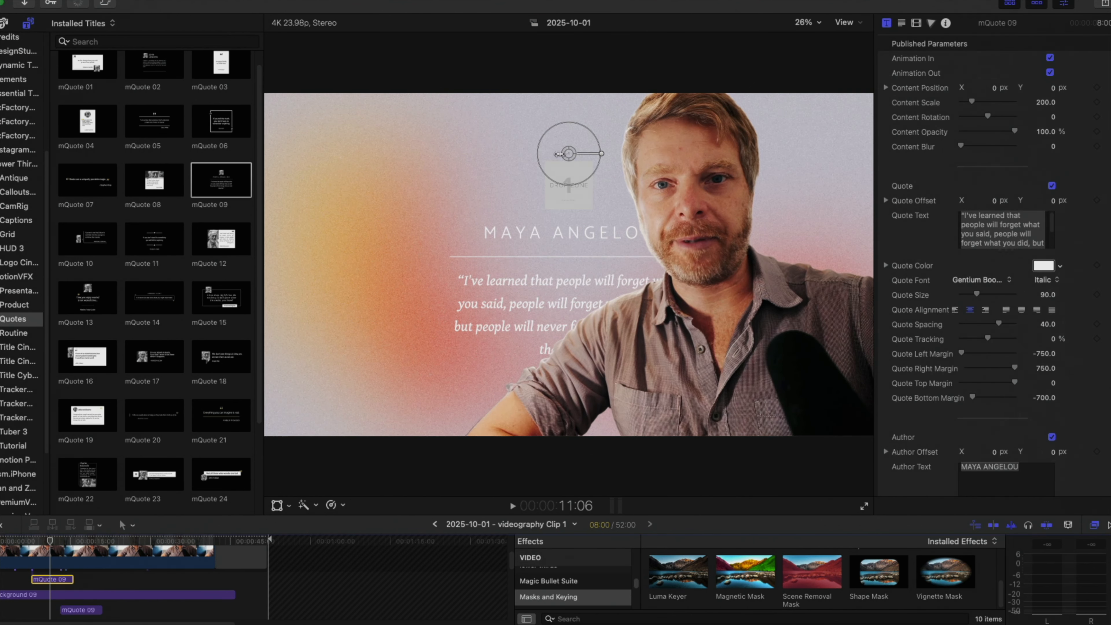
drag(568, 156, 432, 133)
Disable the Background 09 title clip in the timeline.
scroll(157, 583, down, 3)
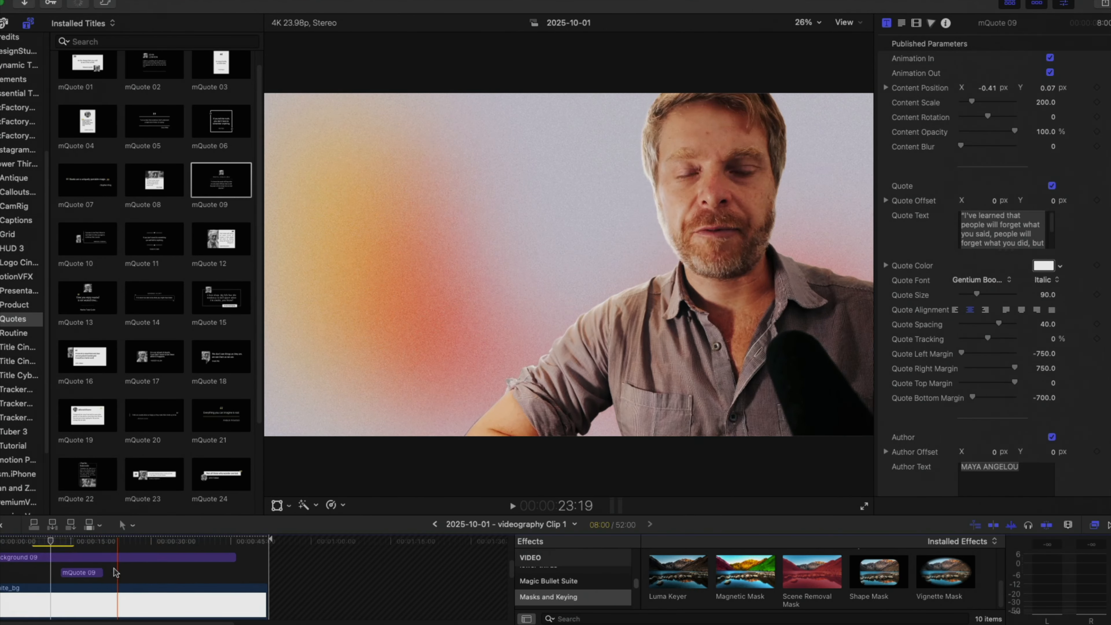
scroll(82, 556, up, 2)
scroll(83, 563, up, 1)
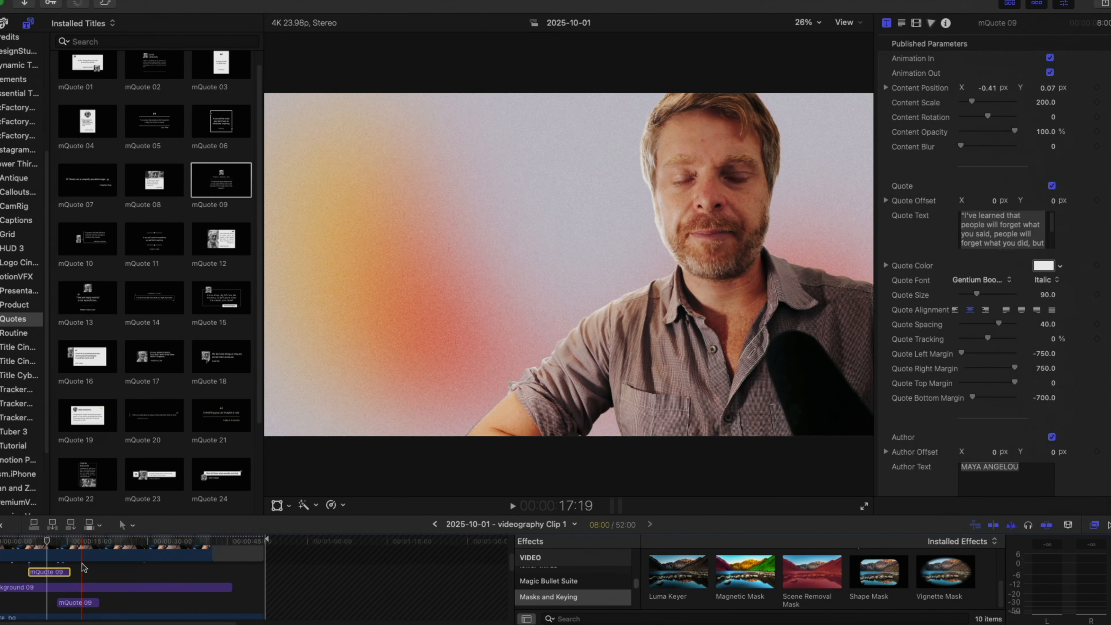
scroll(52, 584, down, 1)
click(56, 586)
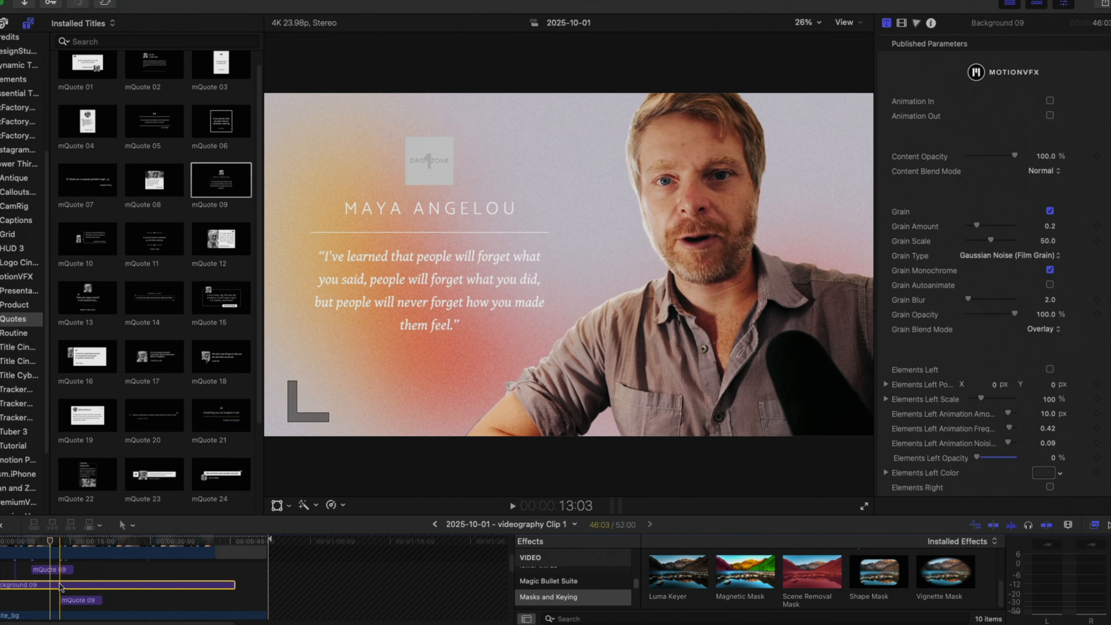
scroll(58, 586, down, 3)
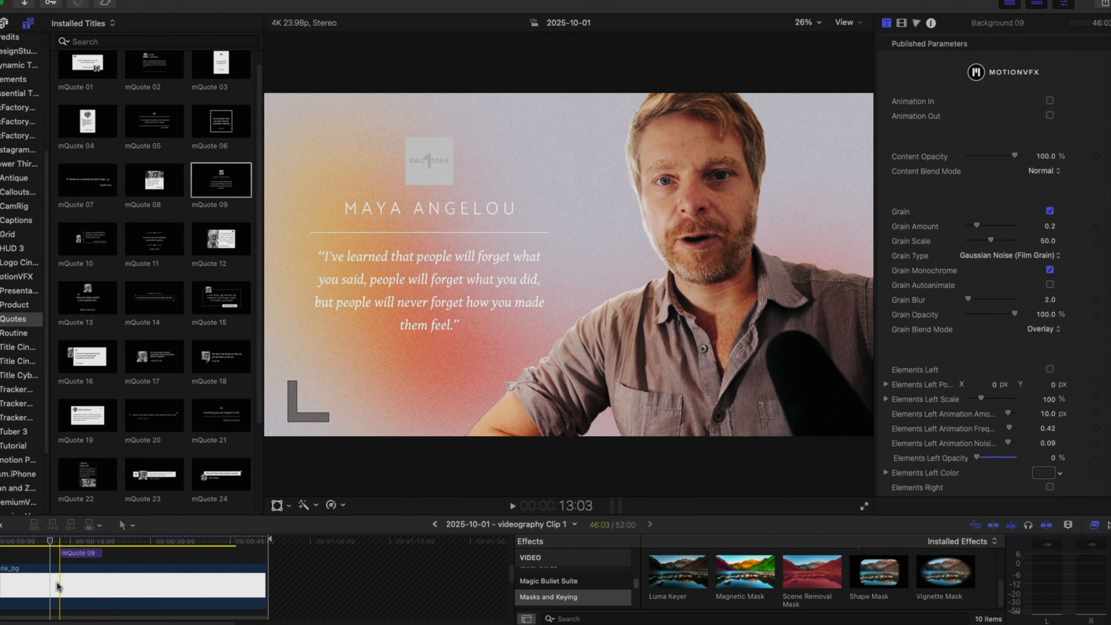
scroll(52, 571, down, 2)
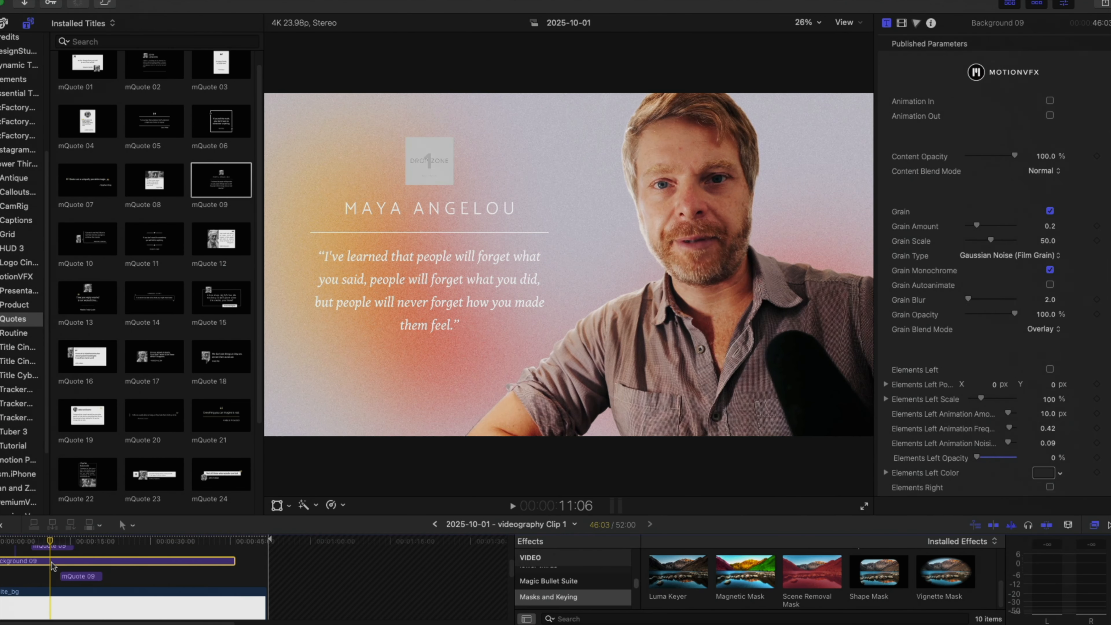
right_click(53, 564)
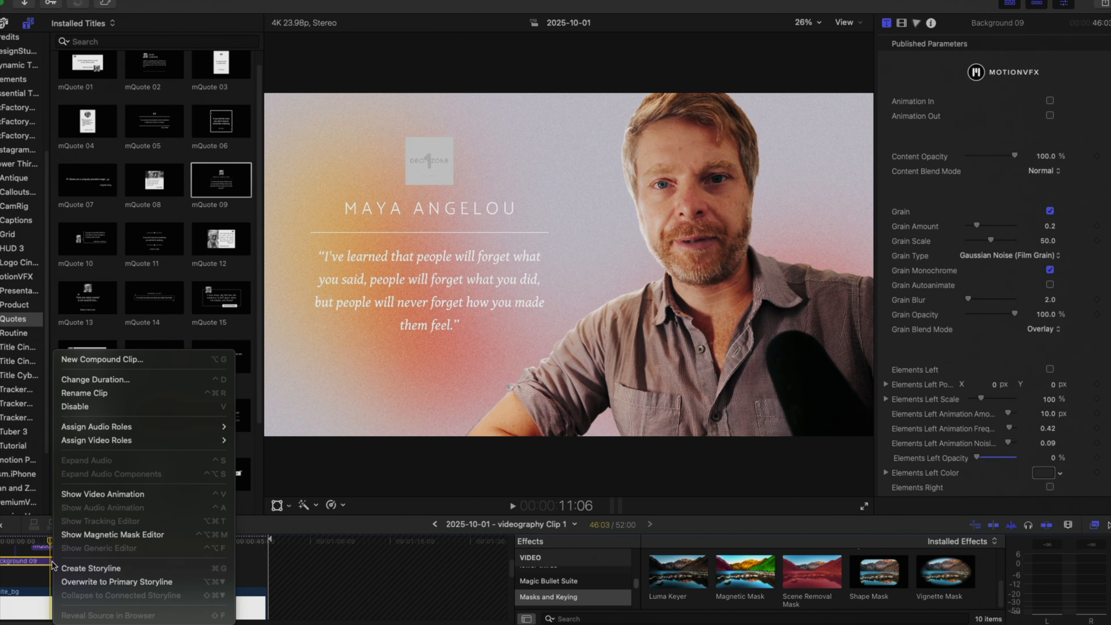
click(108, 407)
Open the nested compound clip "2025-10-01 - videography Clip" and examine its sequence of artwork images.
scroll(120, 582, up, 5)
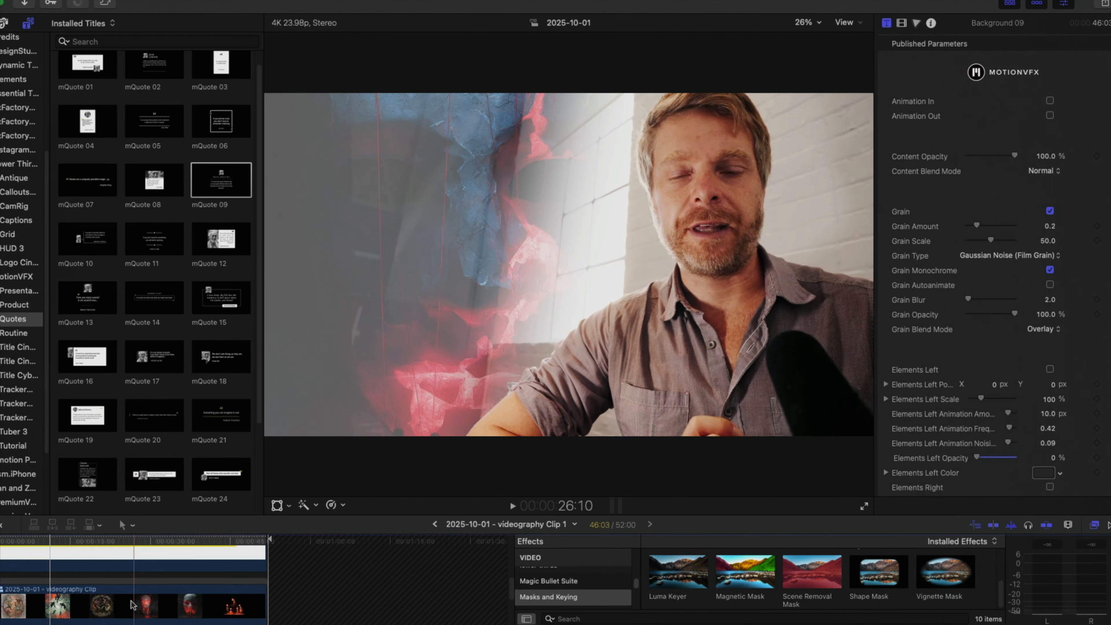
double_click(124, 589)
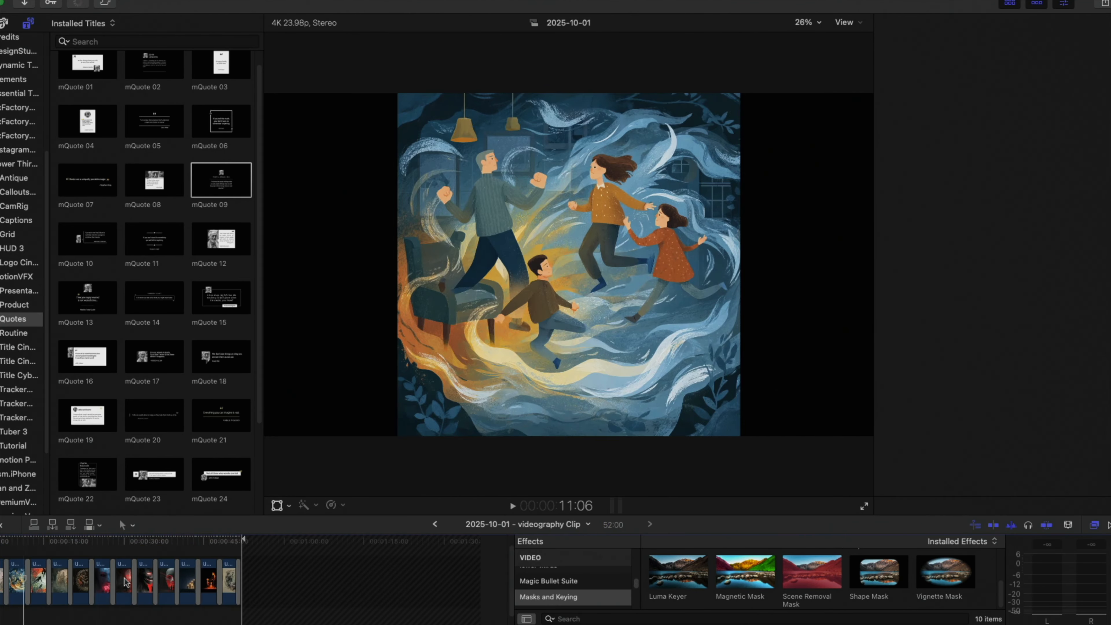
scroll(158, 584, left, 2)
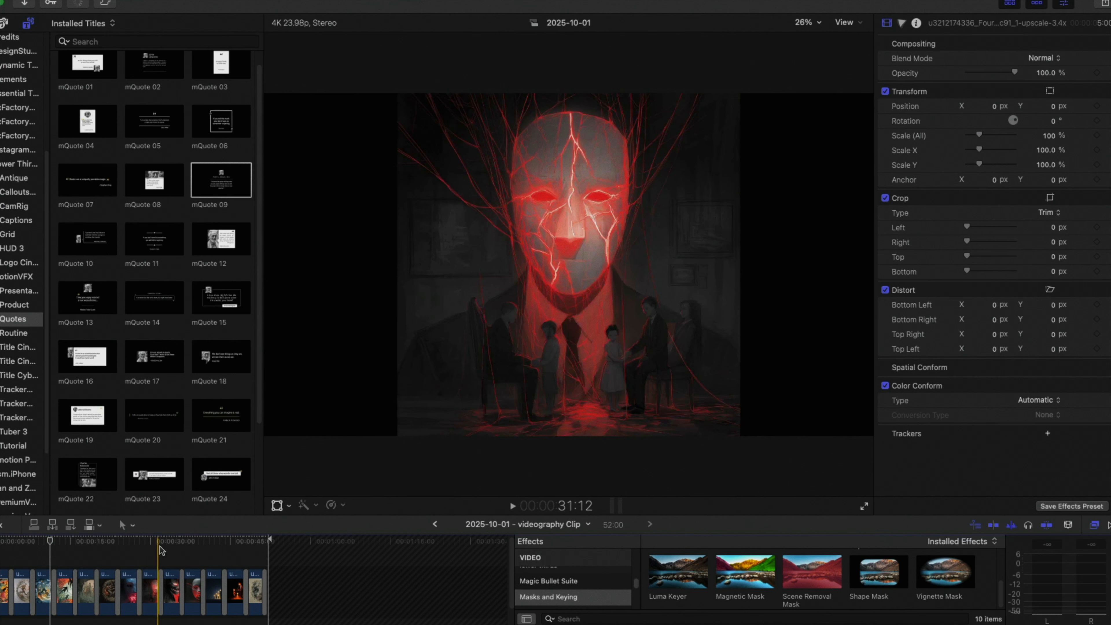
Select all the artwork images in the nested compound clip and browse the installed transitions.
drag(302, 562, 1, 585)
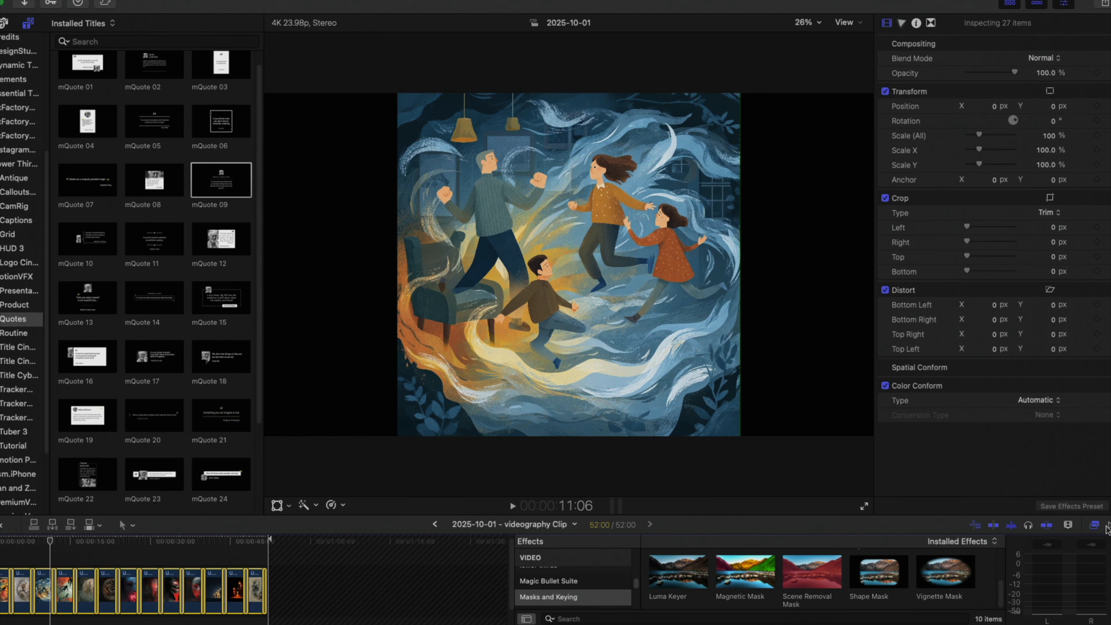
key(super+5)
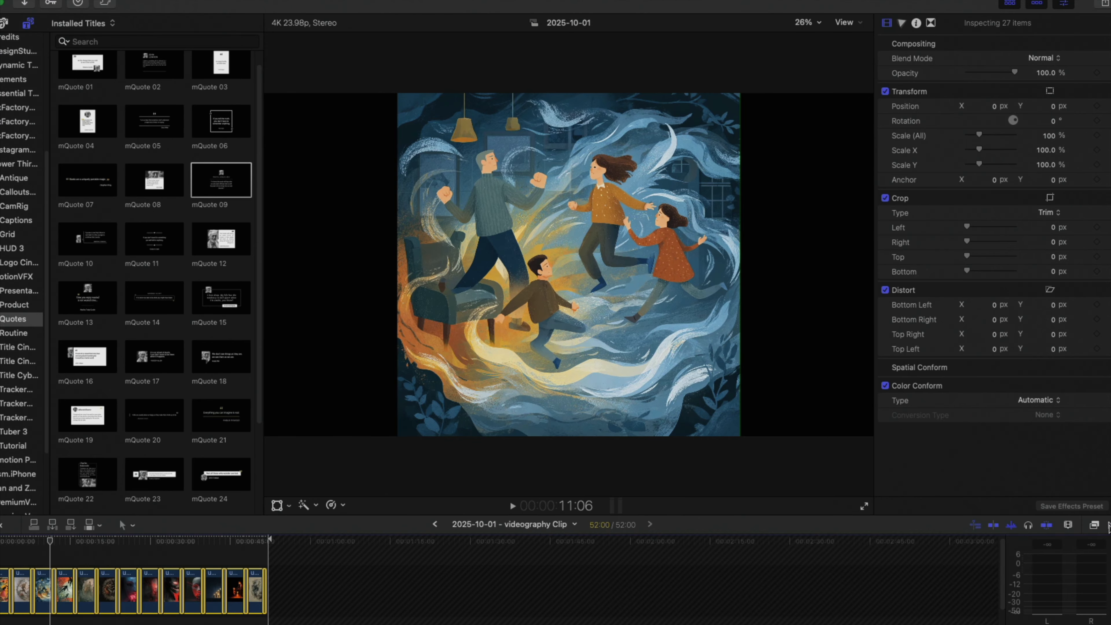
click(1108, 526)
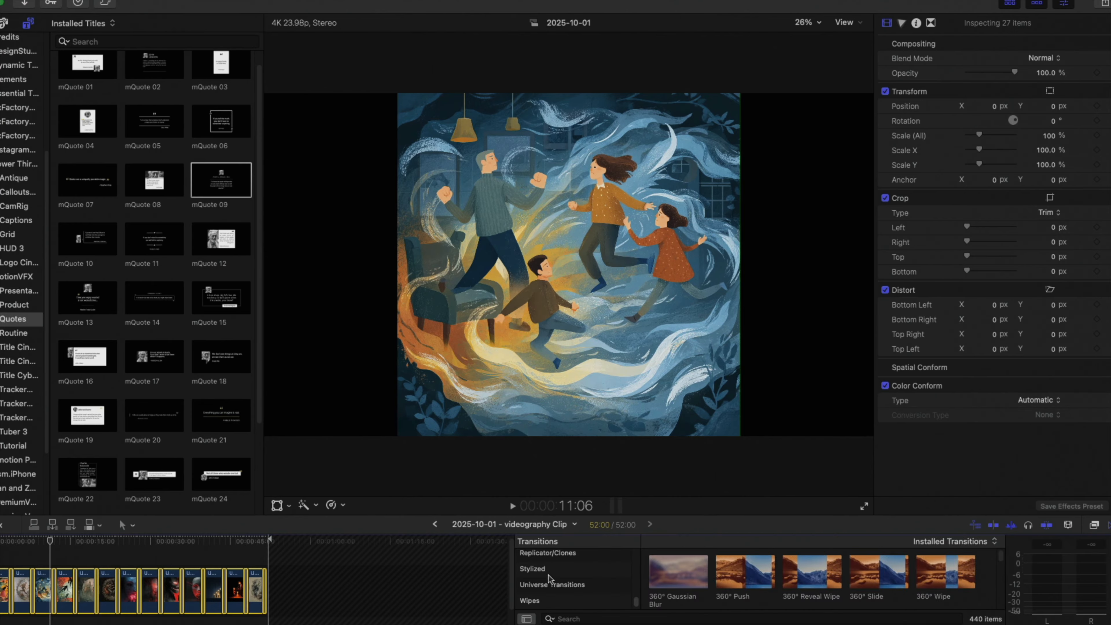
scroll(661, 586, up, 3)
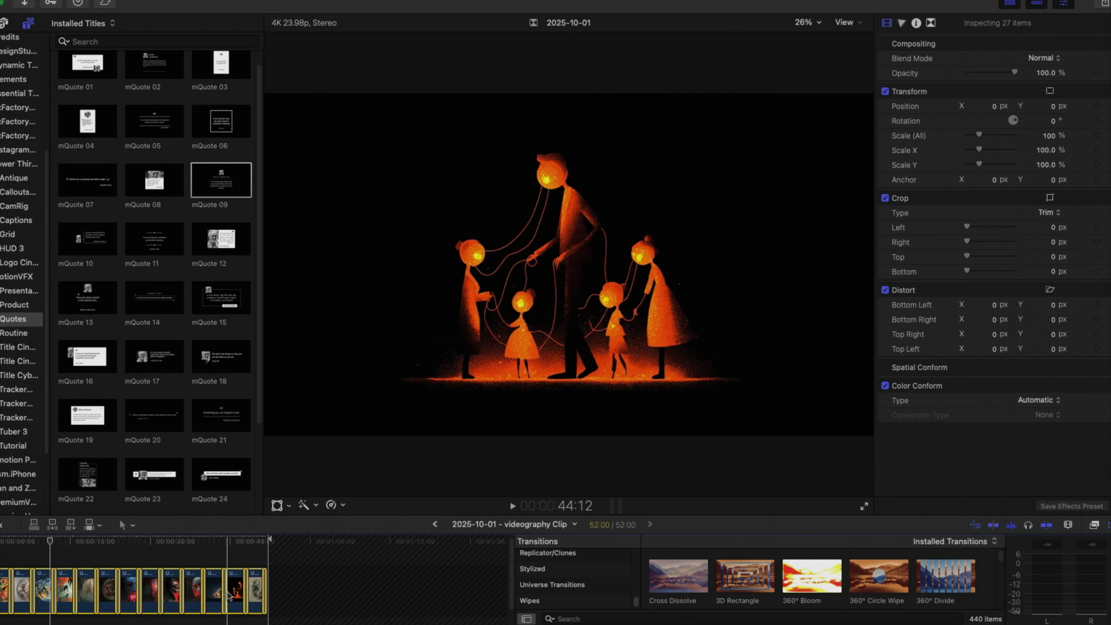
Return to the parent timeline "2025-10-01 - videography Clip 1" and inspect the settings of the white_bg and artwork compound clips.
click(434, 524)
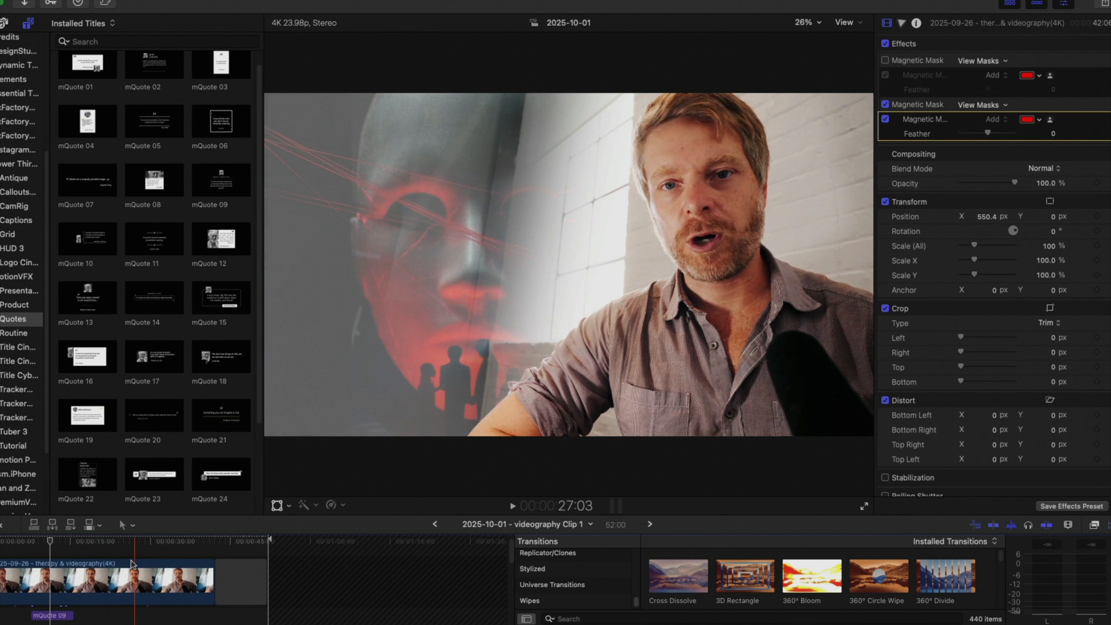
scroll(131, 565, down, 5)
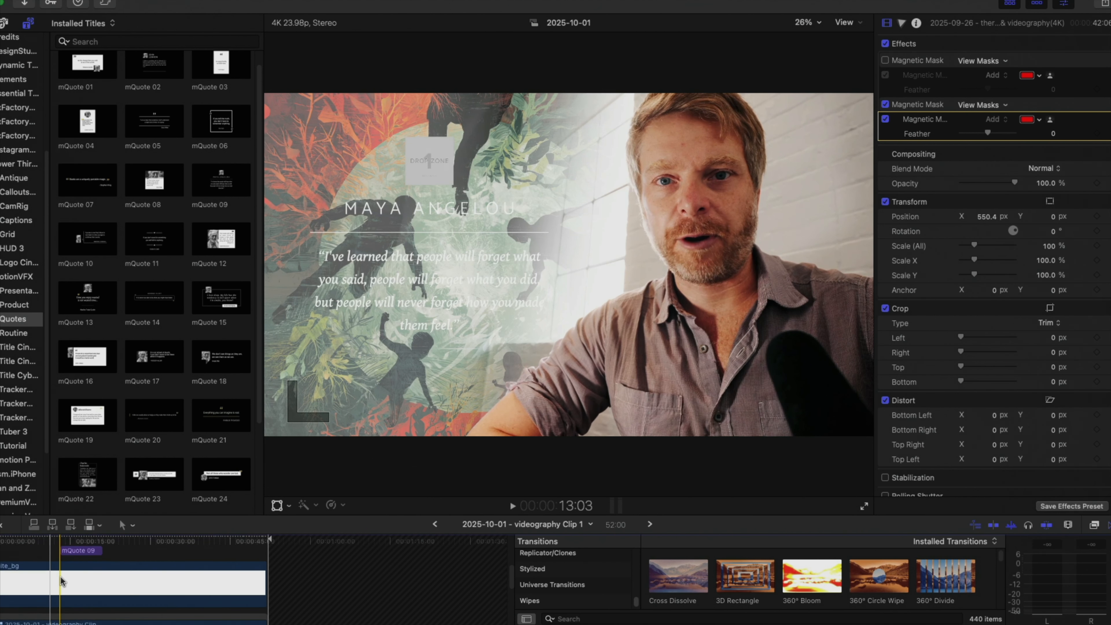
scroll(60, 576, down, 2)
click(64, 570)
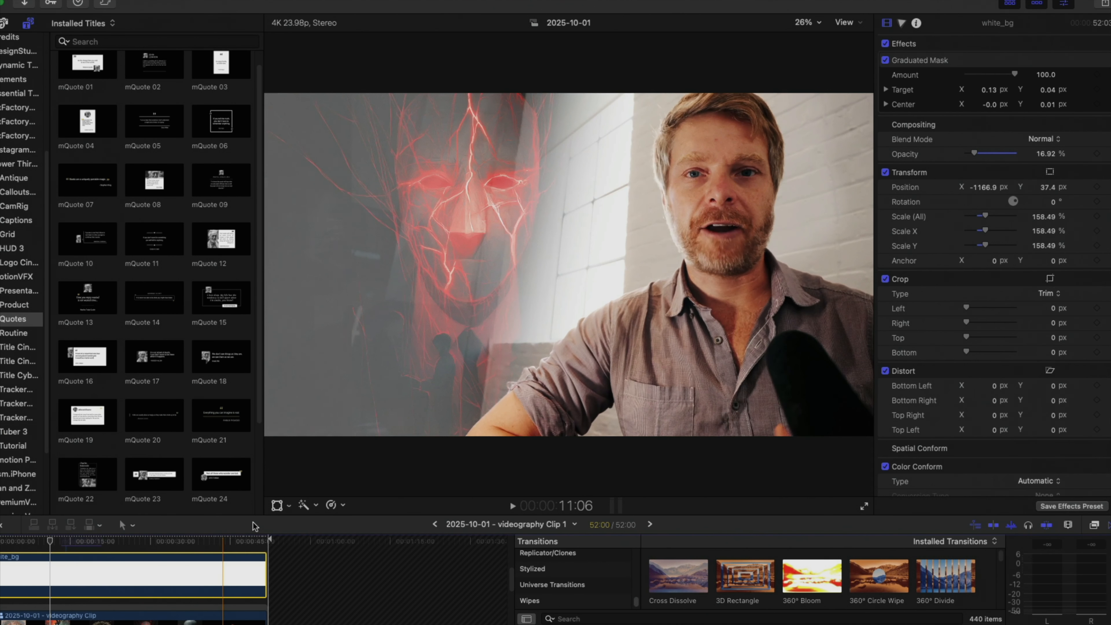
scroll(125, 584, down, 2)
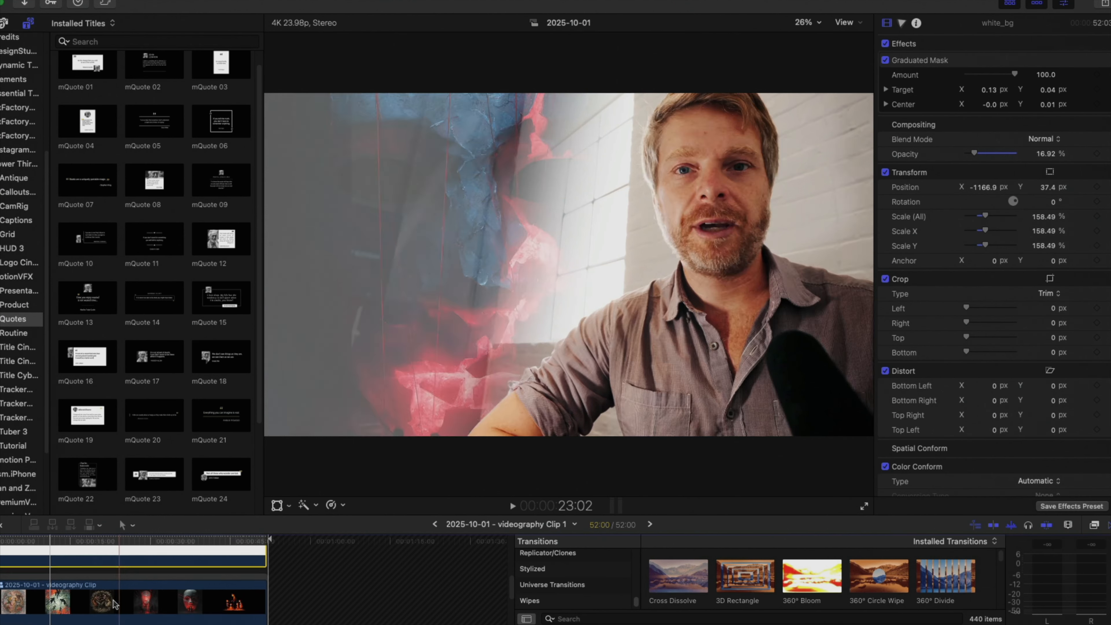
click(112, 601)
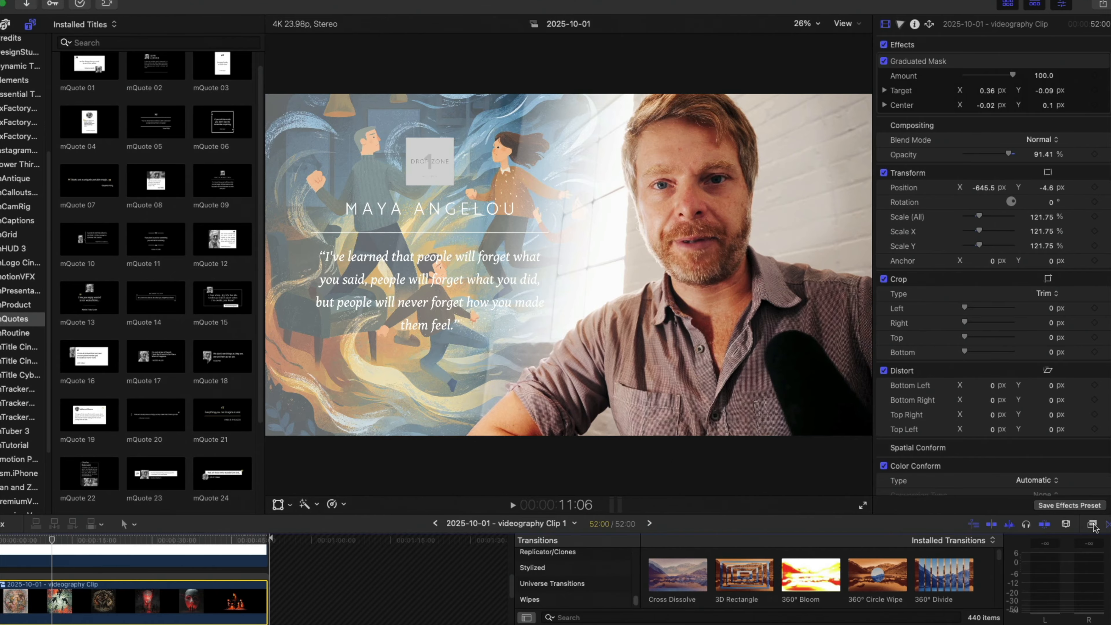
Show the installed effects and browse the Masks and Keying category.
click(1093, 526)
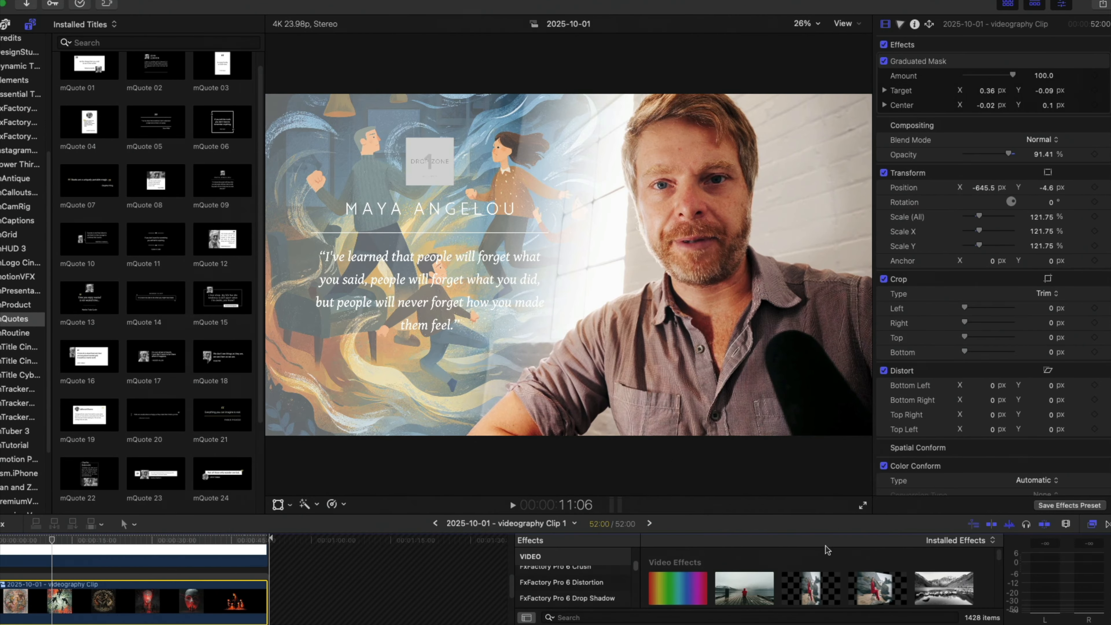
scroll(556, 596, down, 10)
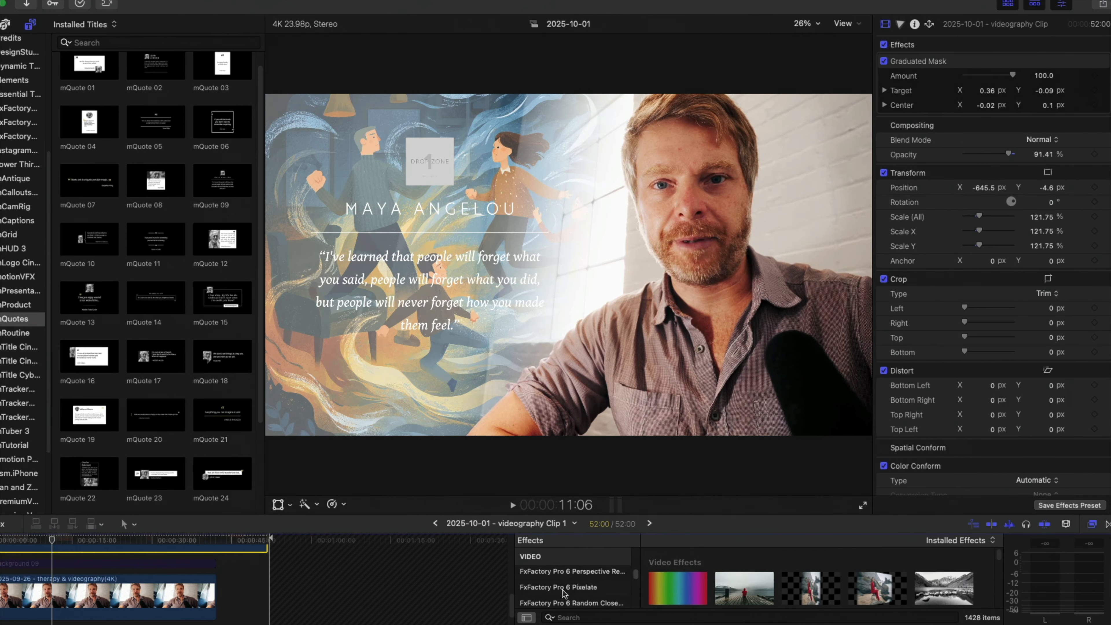
click(563, 580)
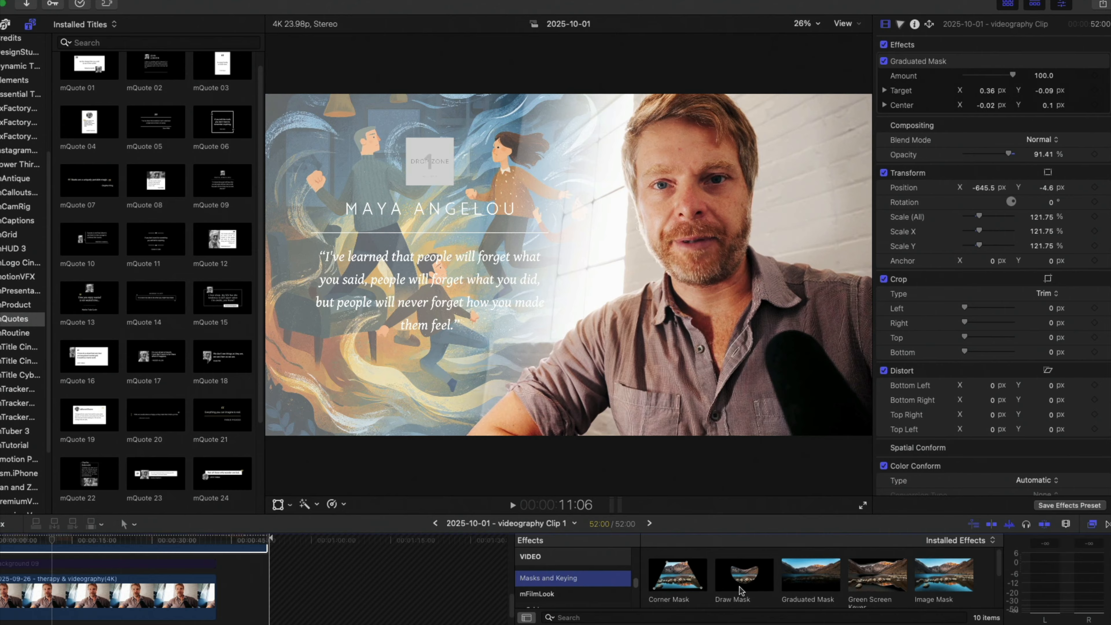
scroll(842, 584, down, 2)
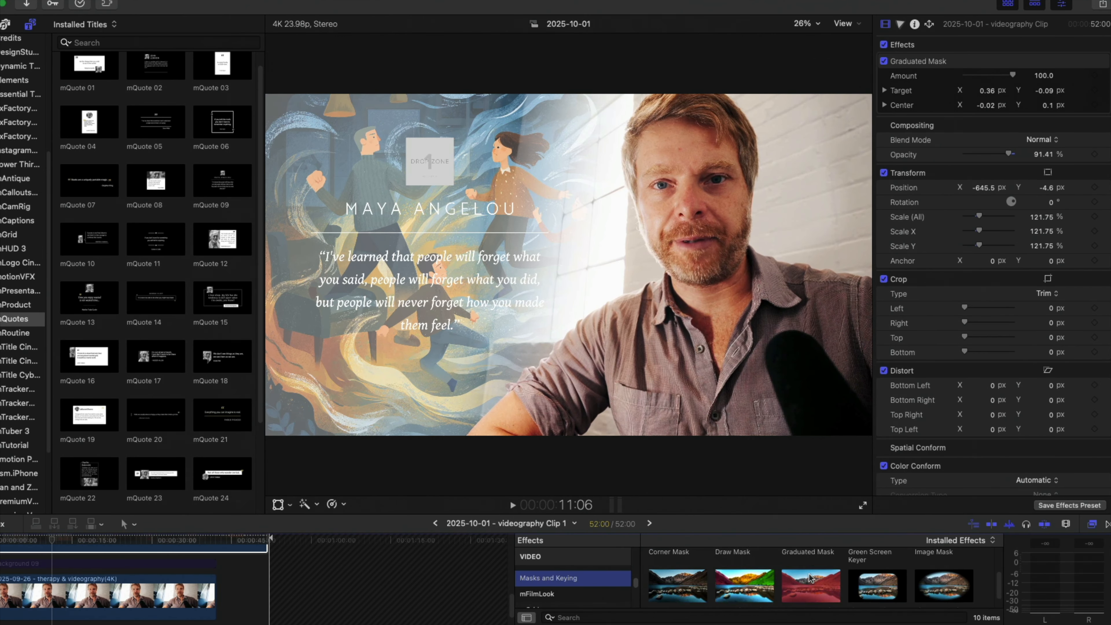
scroll(813, 578, up, 3)
Turn off the existing Graduated Mask on the artwork compound clip and apply a new Graduated Mask to it.
click(54, 548)
scroll(54, 552, up, 3)
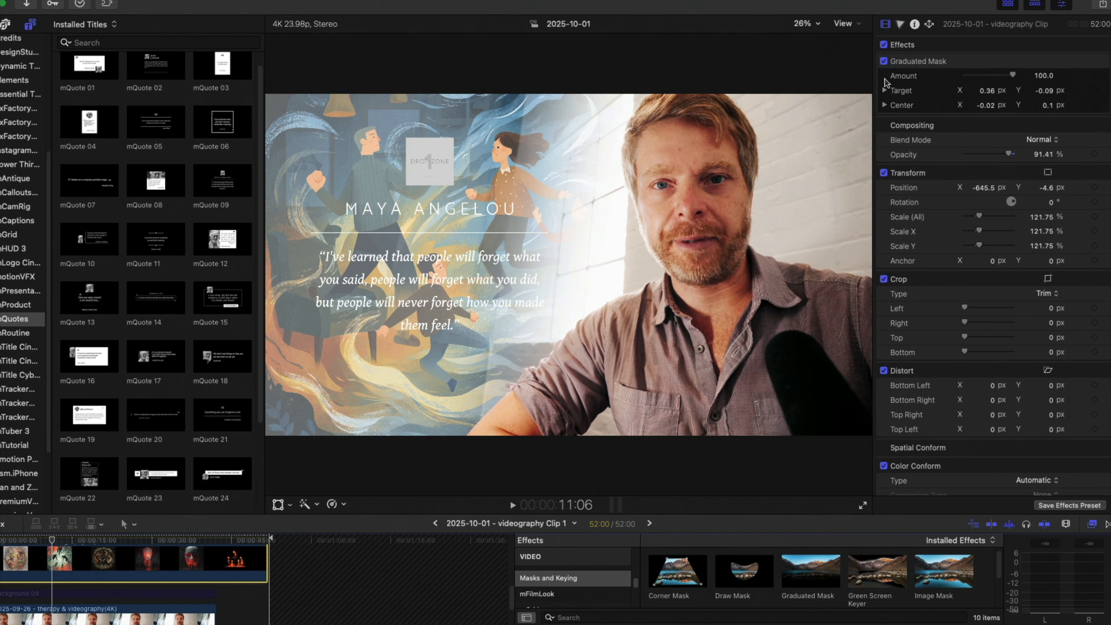
click(883, 61)
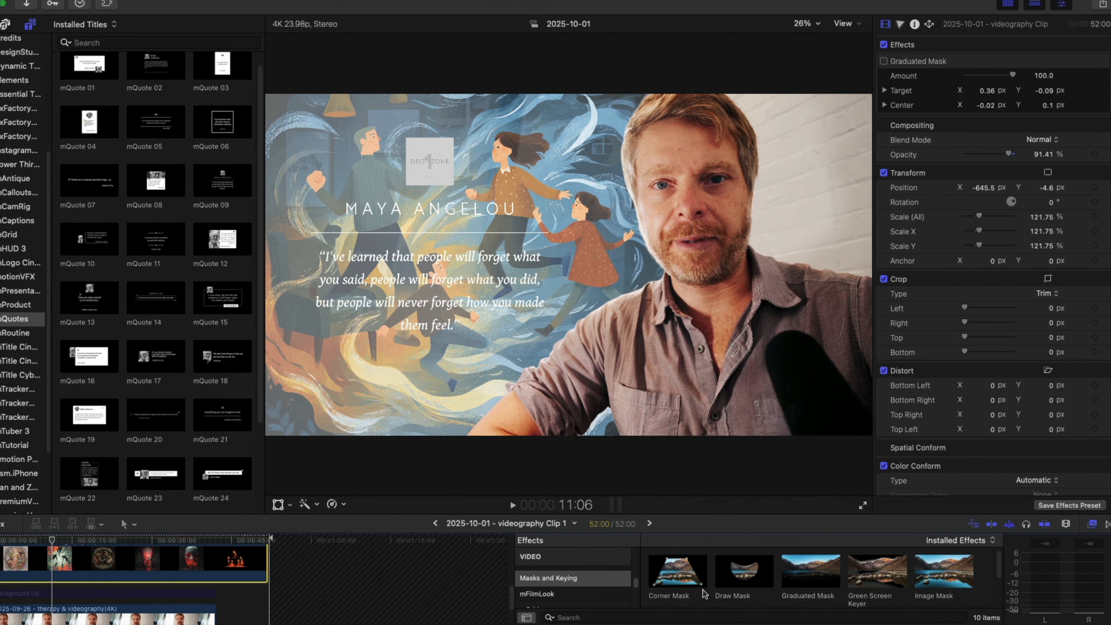
scroll(786, 584, down, 2)
drag(799, 568, 111, 561)
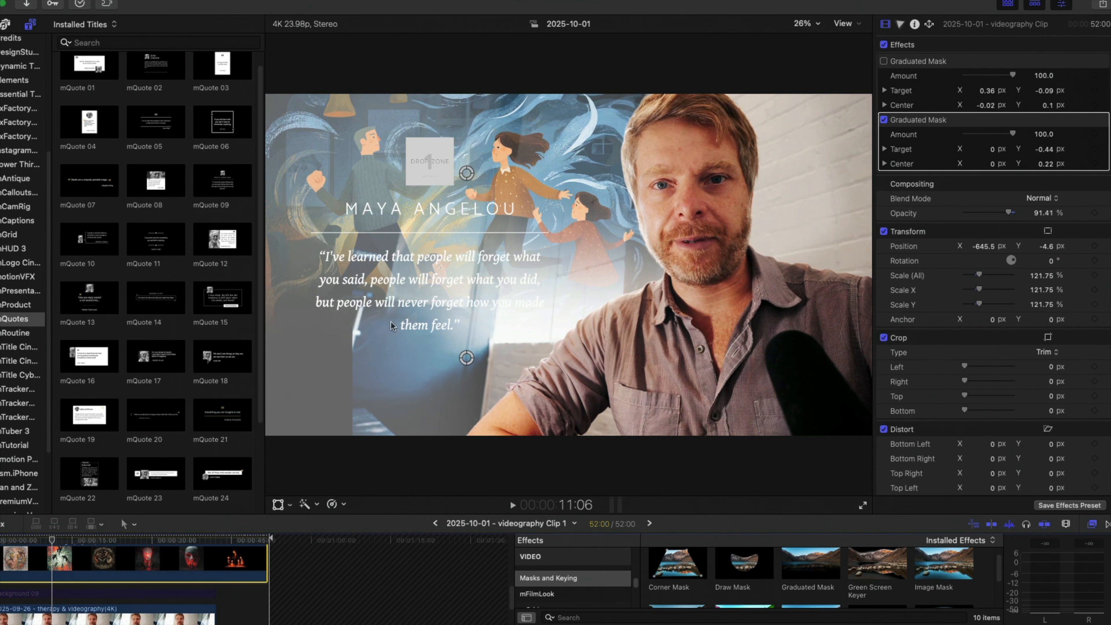
Position the artwork clip's new Graduated Mask with its Target at about 0.34, -0.04 and its Center at about 0.04, 0.11, fading toward the man.
drag(479, 359, 590, 206)
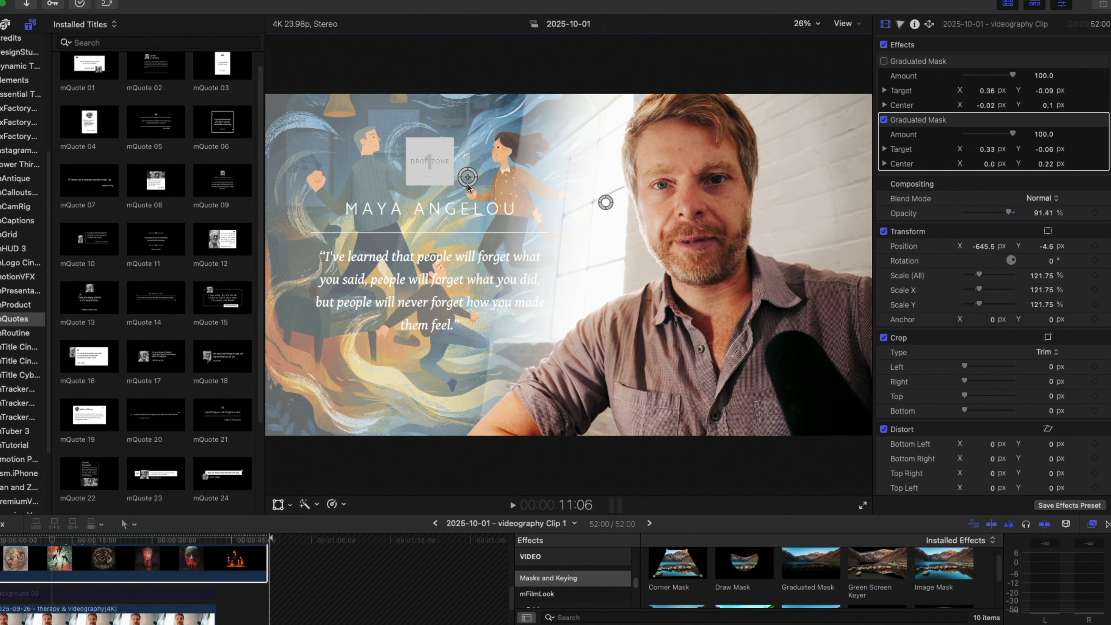
drag(467, 184, 473, 215)
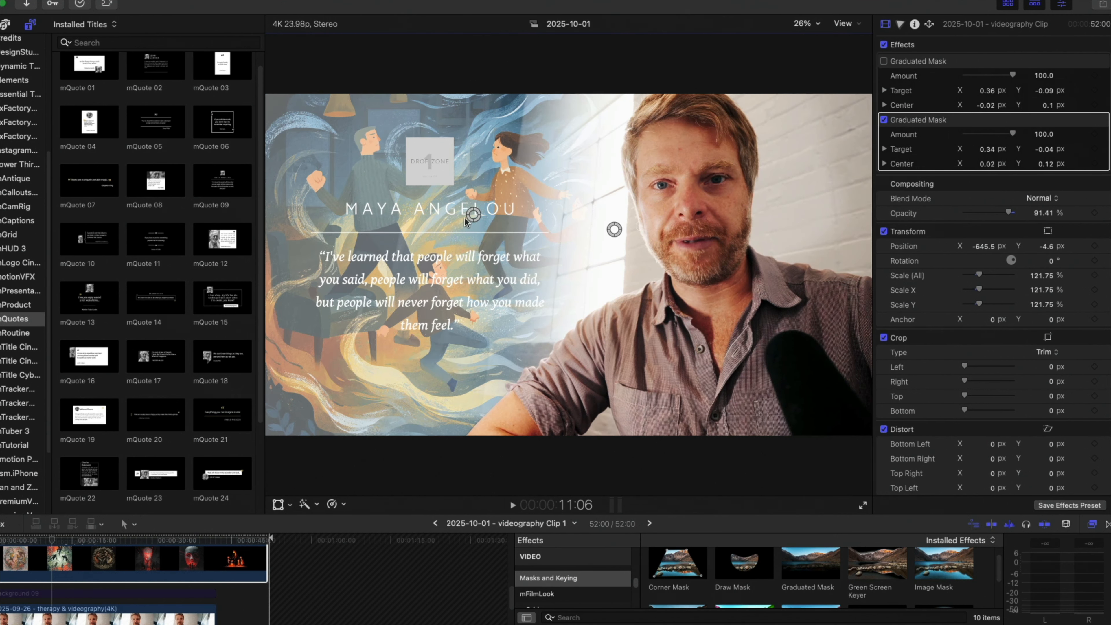
drag(464, 218, 486, 220)
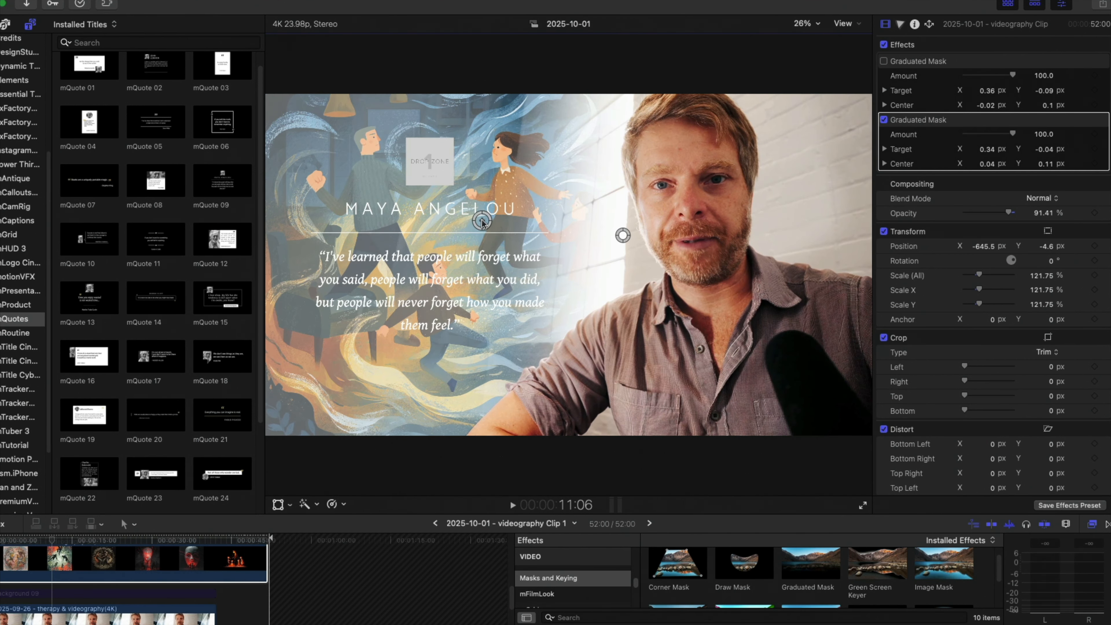
Turn off the existing Graduated Mask on the white_bg clip and raise its opacity to 100%.
scroll(156, 574, up, 3)
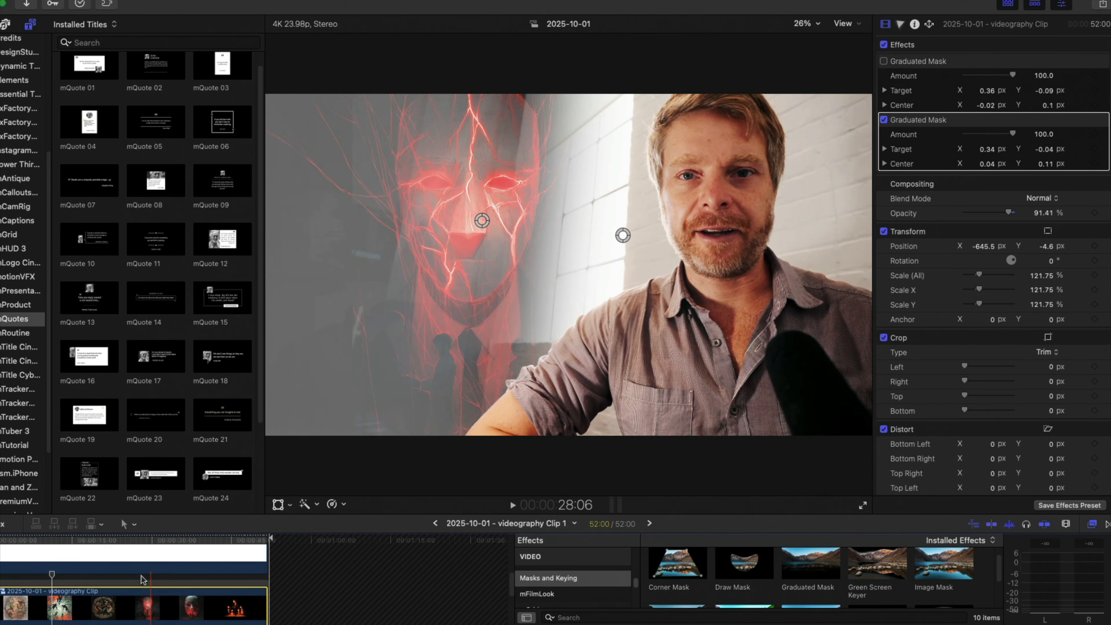
scroll(131, 556, up, 1)
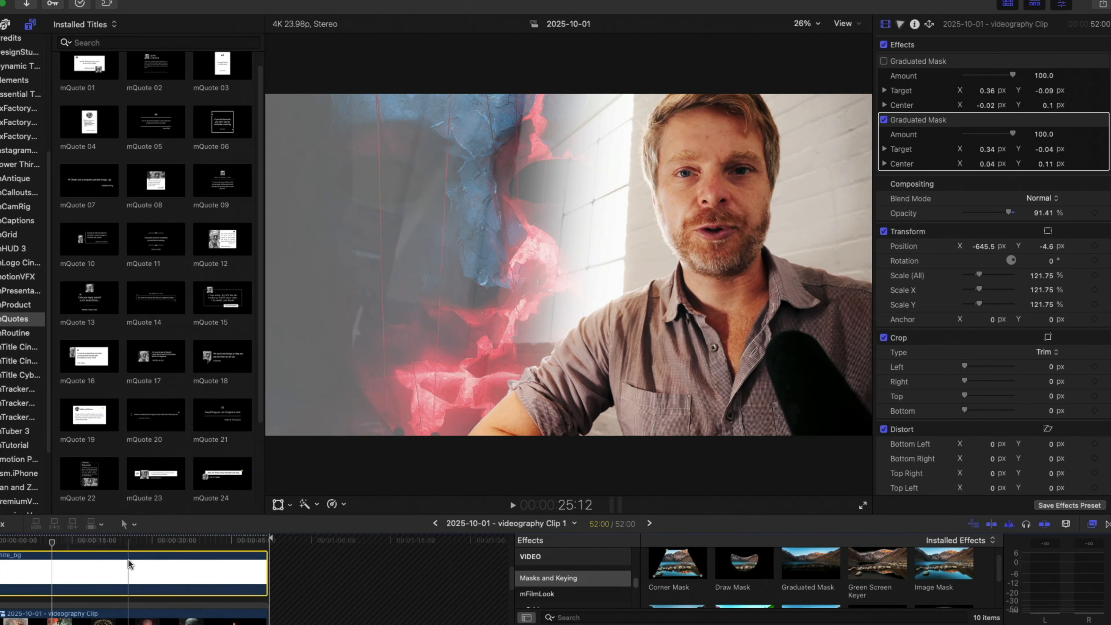
click(127, 563)
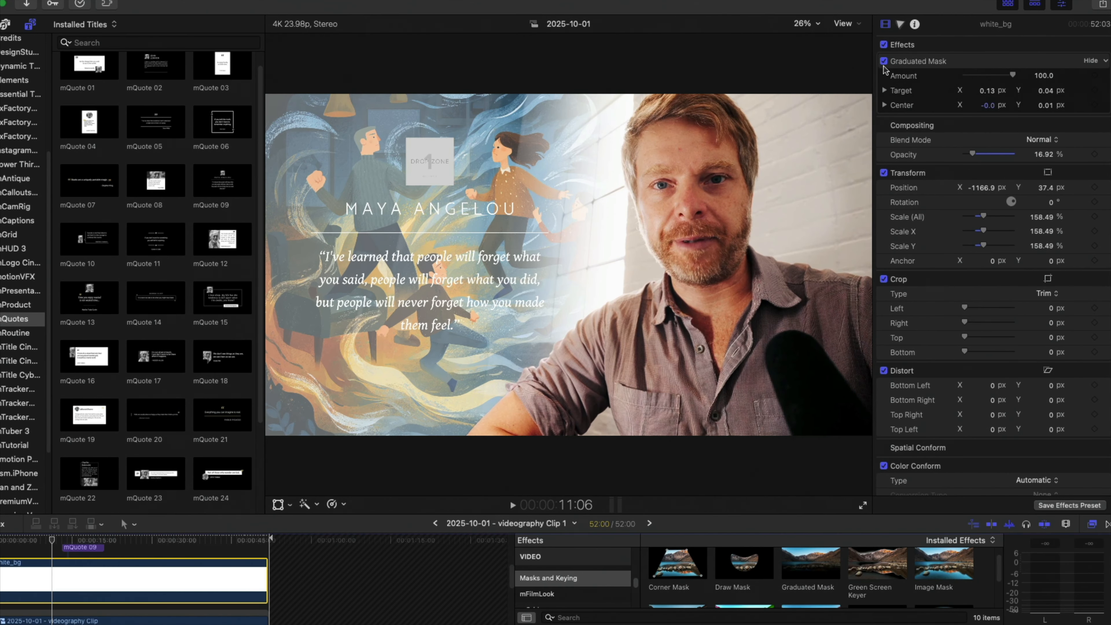
click(883, 61)
drag(972, 158, 1063, 166)
click(884, 61)
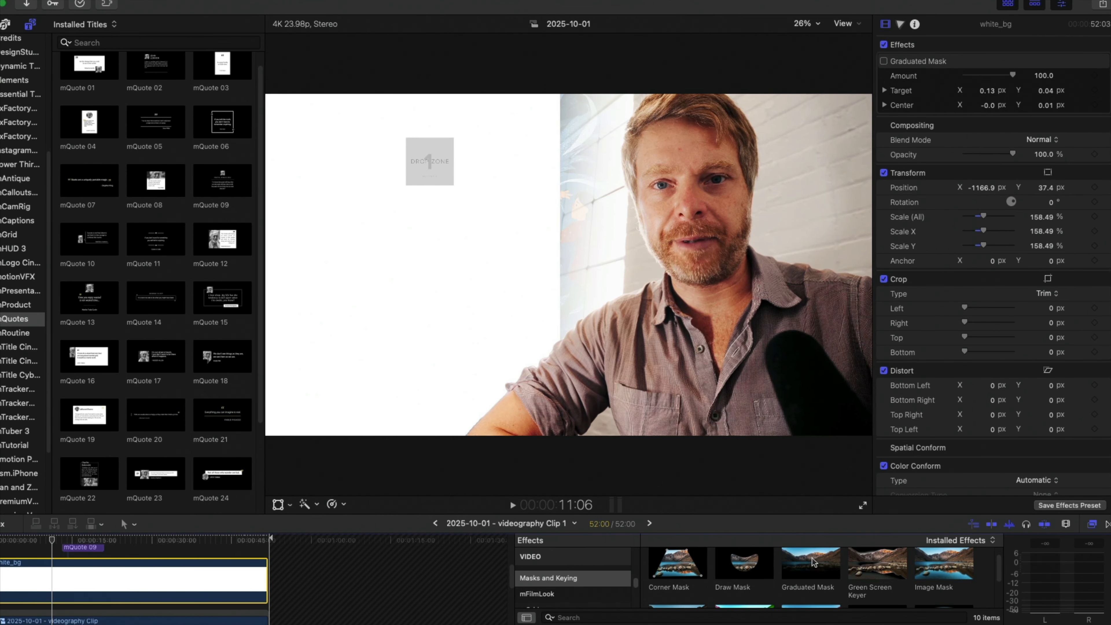
Apply a new Graduated Mask to white_bg, with Target at about 0.17, -0.03 and Center at about 0.02, 0.06, fading toward the man.
drag(812, 561, 235, 591)
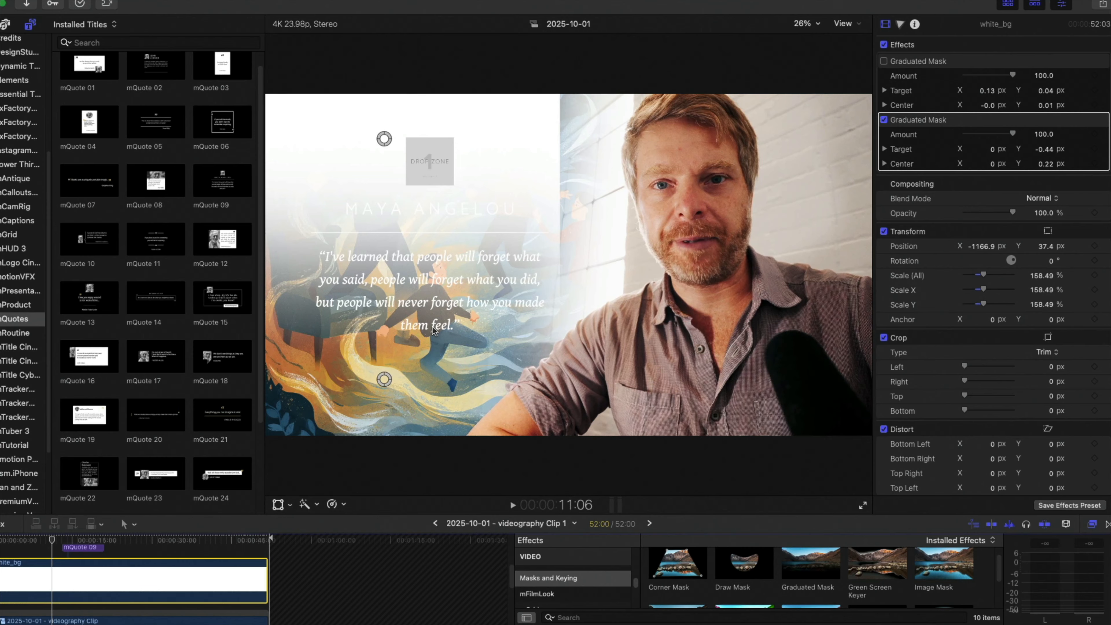
drag(380, 149, 400, 229)
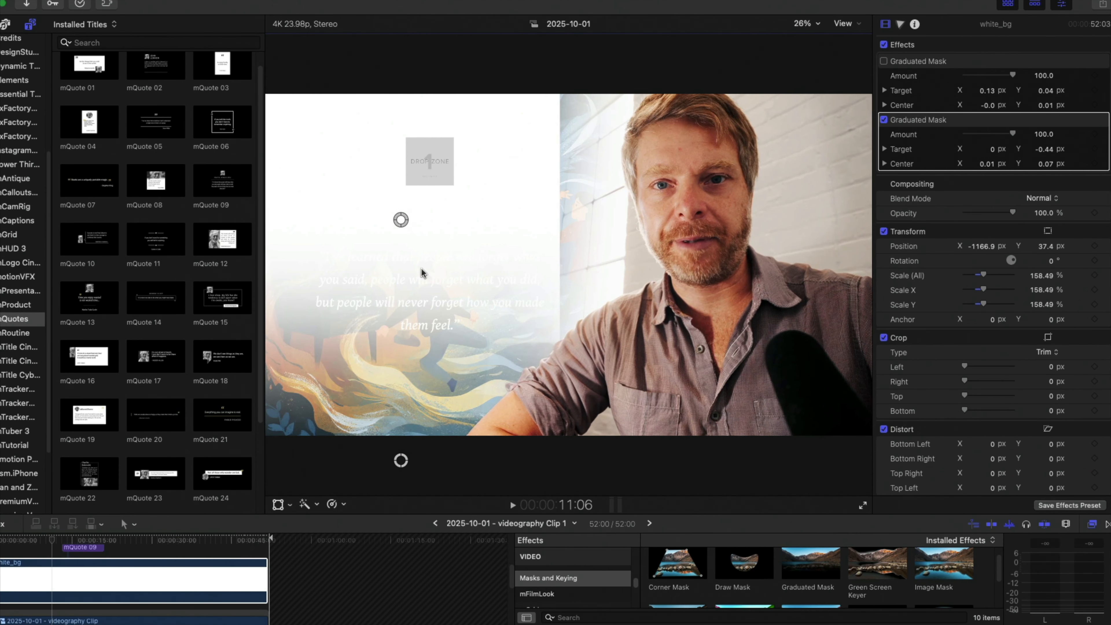
drag(401, 460, 623, 225)
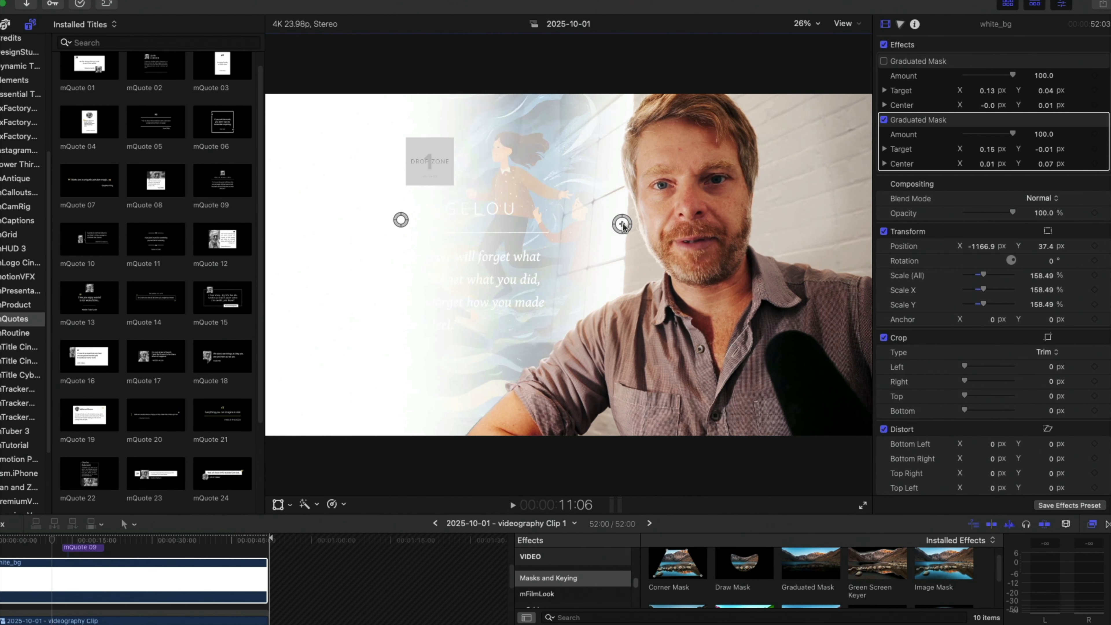
drag(392, 221, 424, 232)
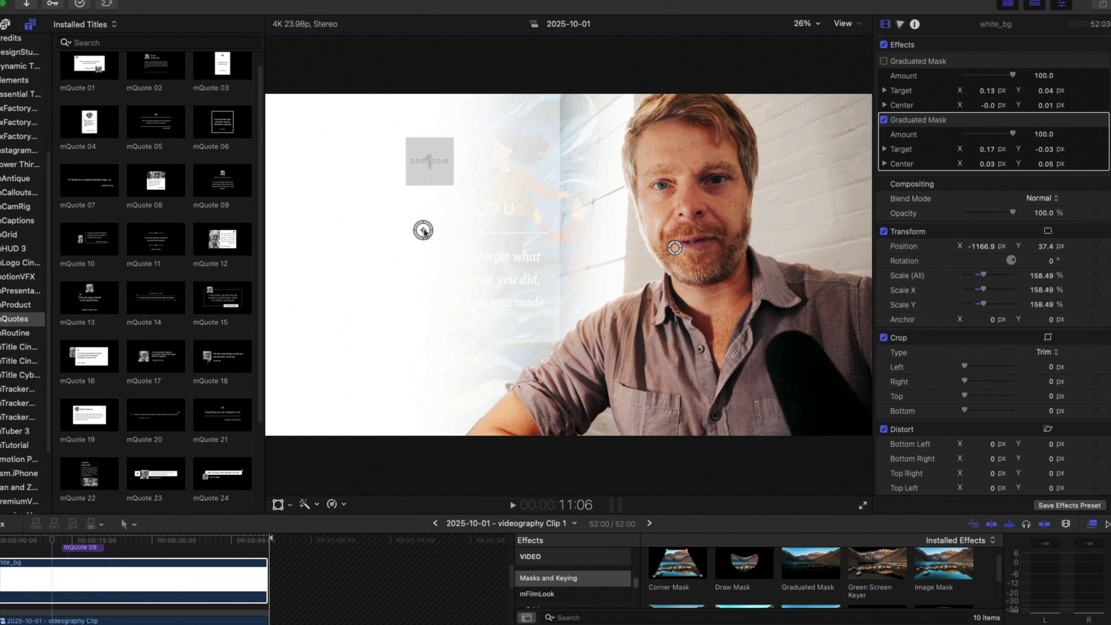
Lower the white_bg clip's opacity to about 18.16% while viewing the quote at 17:08.
scroll(132, 609, down, 3)
scroll(96, 584, up, 4)
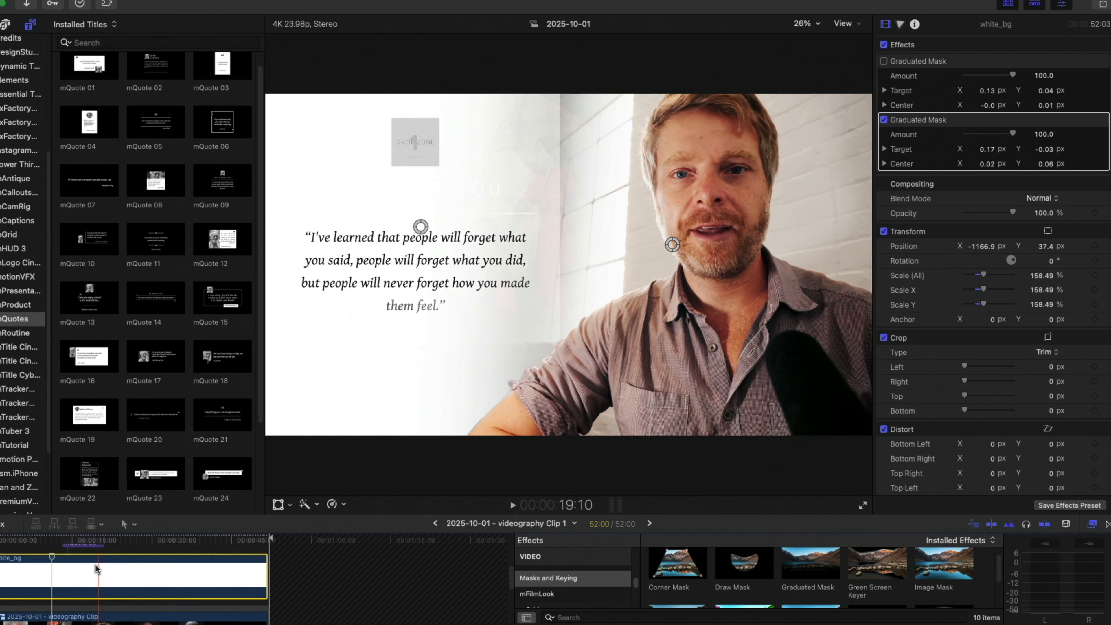
click(85, 543)
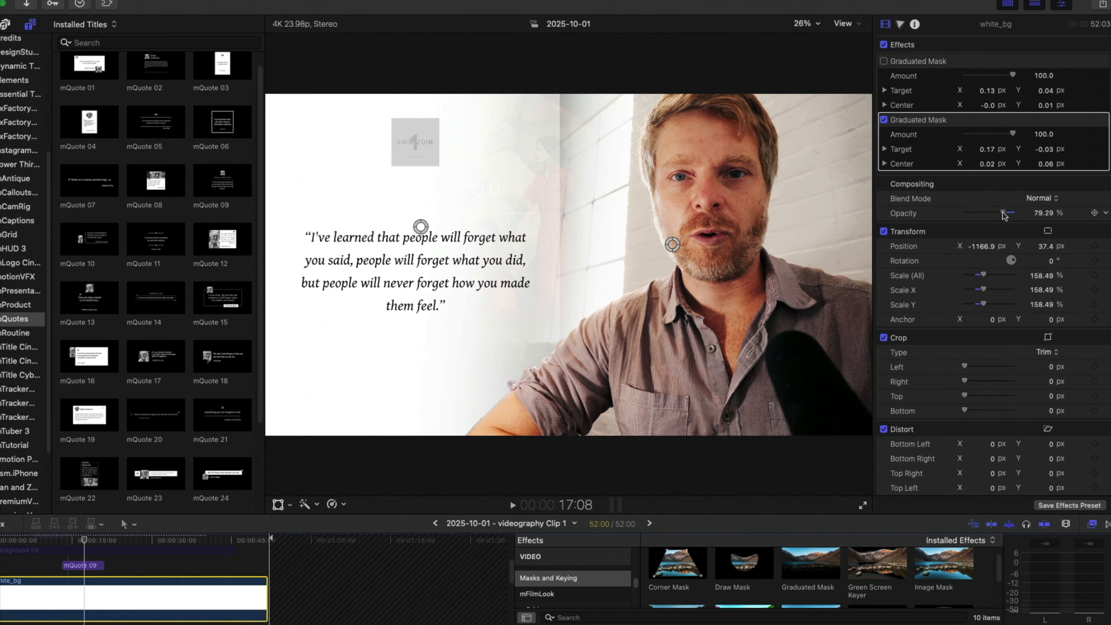
drag(1002, 214, 973, 211)
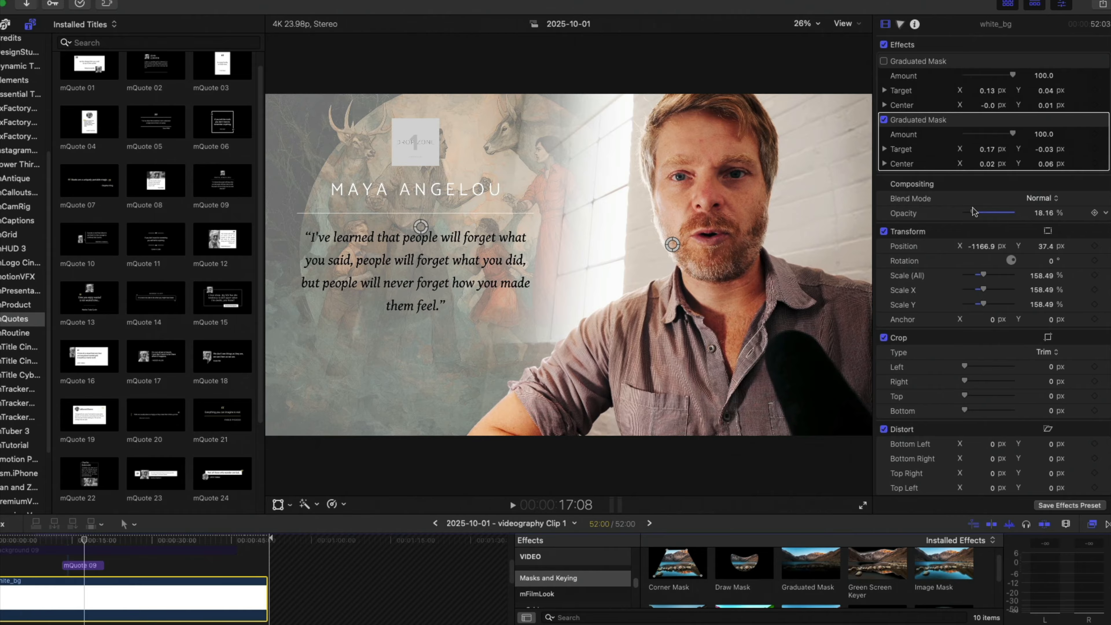
Set the artwork compound clip's opacity to about 93.58% with the playhead at 17:11.
mouse_move(83, 539)
mouse_down()
mouse_move(94, 539)
mouse_move(60, 540)
mouse_move(107, 541)
mouse_move(85, 545)
mouse_up()
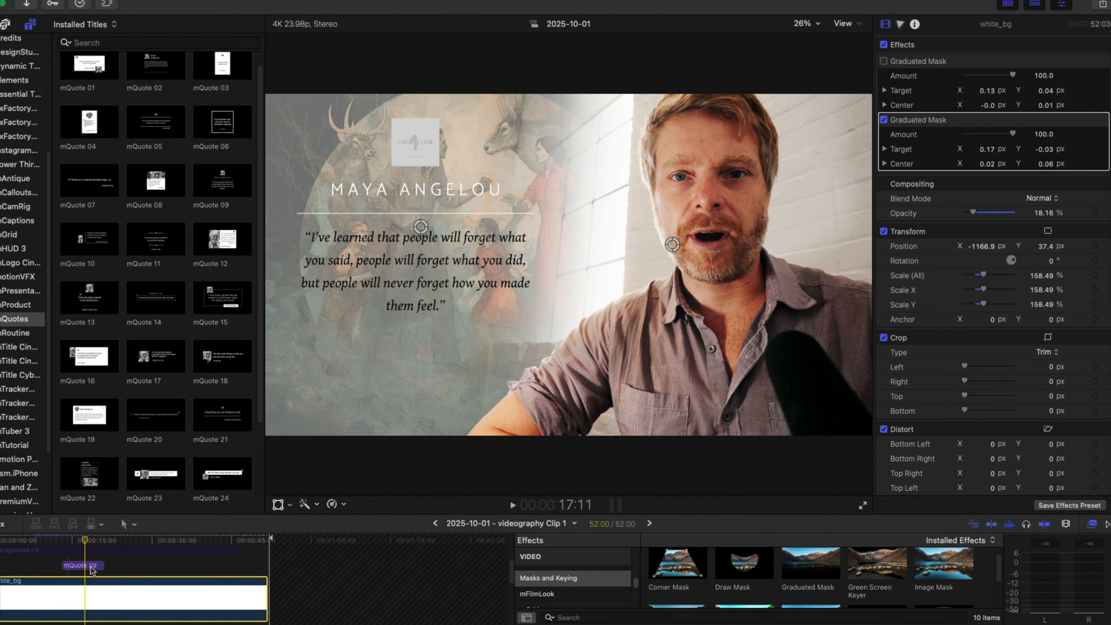
scroll(91, 570, down, 3)
click(96, 594)
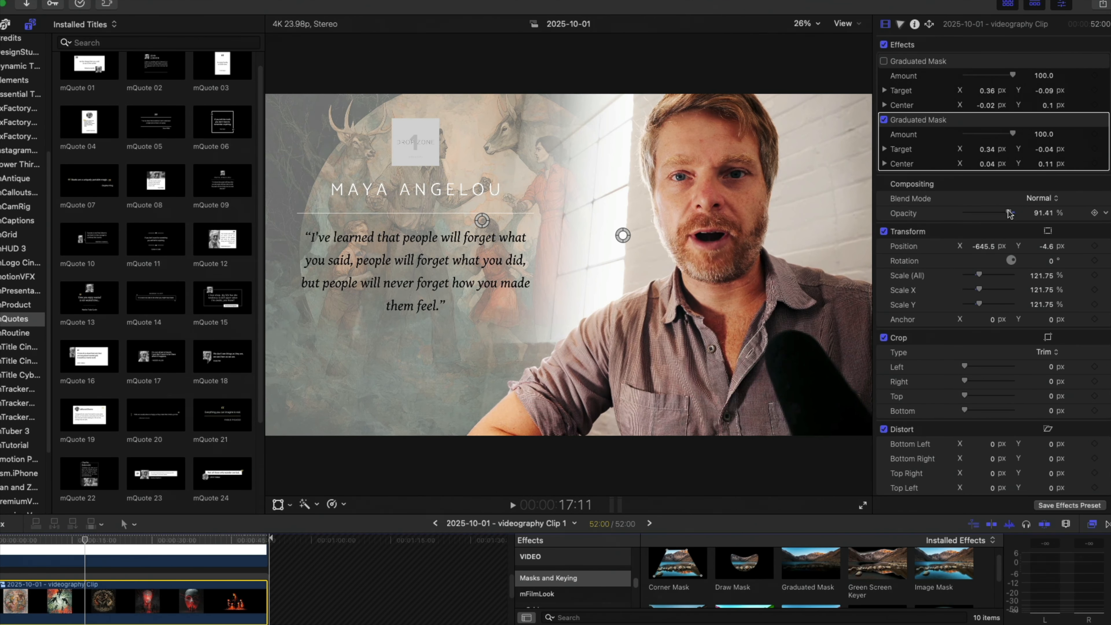
drag(1009, 213, 1010, 214)
Enable the disabled Background 09 clip that sits between the two mQuote 09 titles in the timeline.
scroll(142, 585, down, 3)
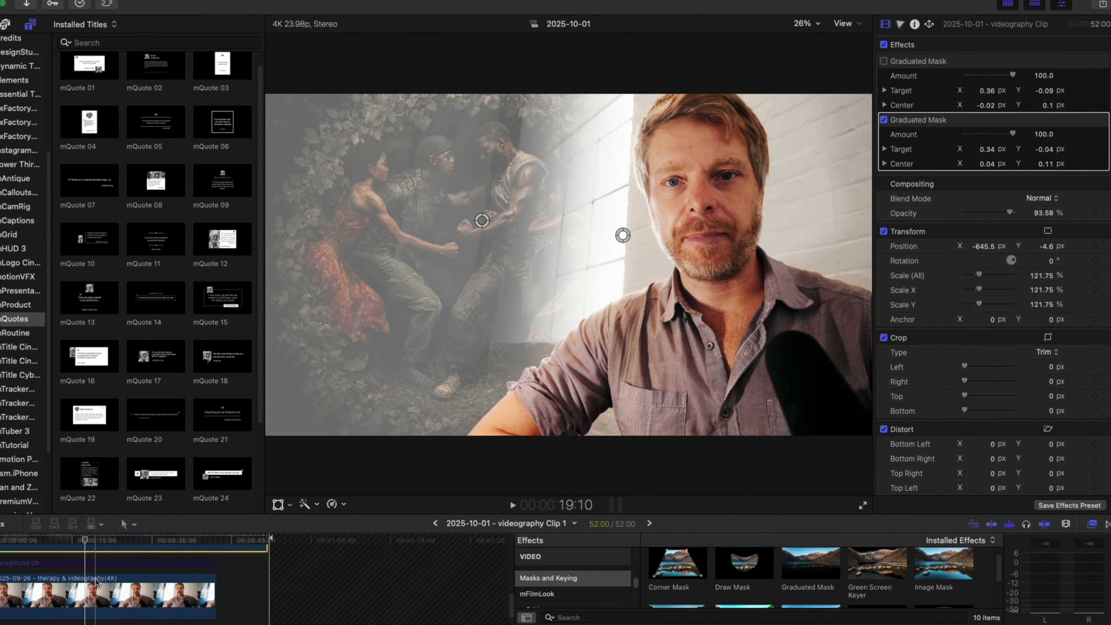
scroll(93, 590, up, 2)
scroll(91, 592, down, 3)
scroll(85, 578, up, 4)
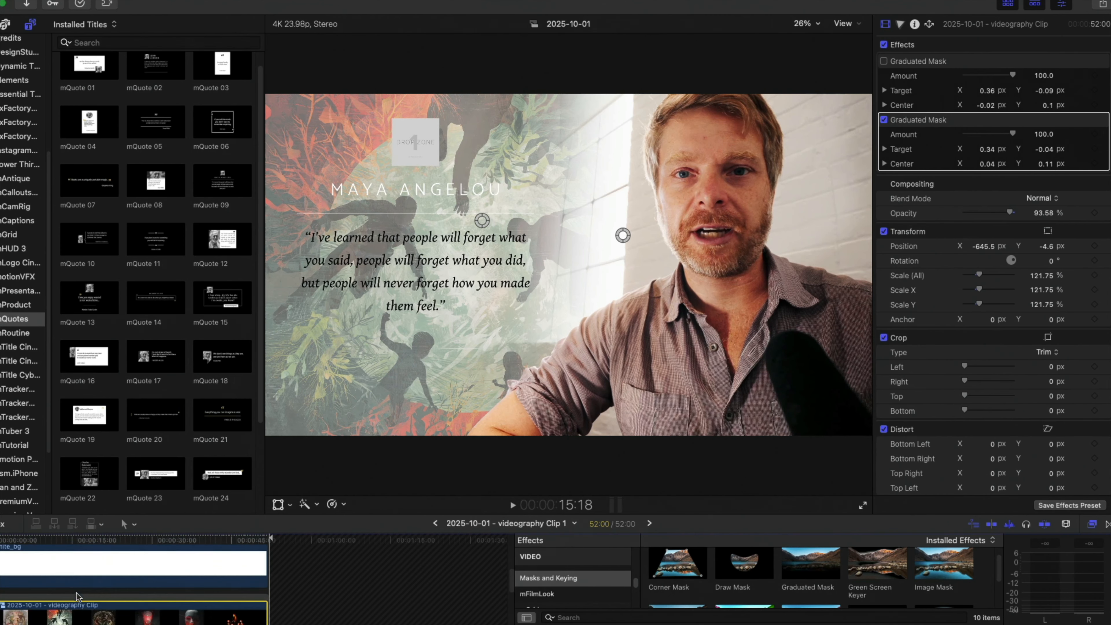
right_click(82, 569)
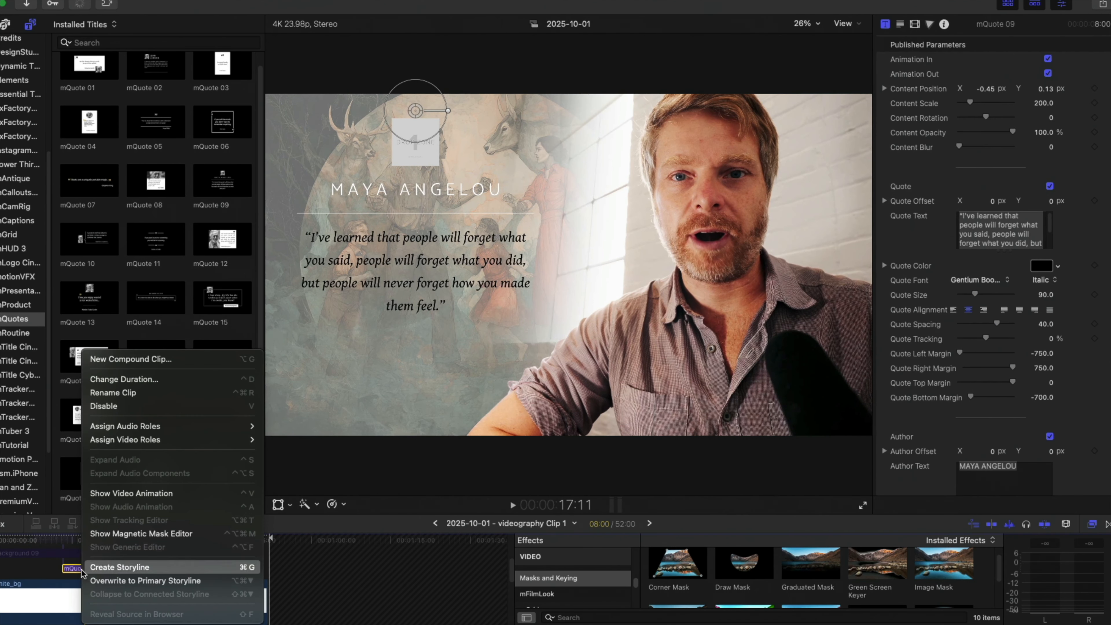
click(78, 575)
scroll(78, 575, up, 2)
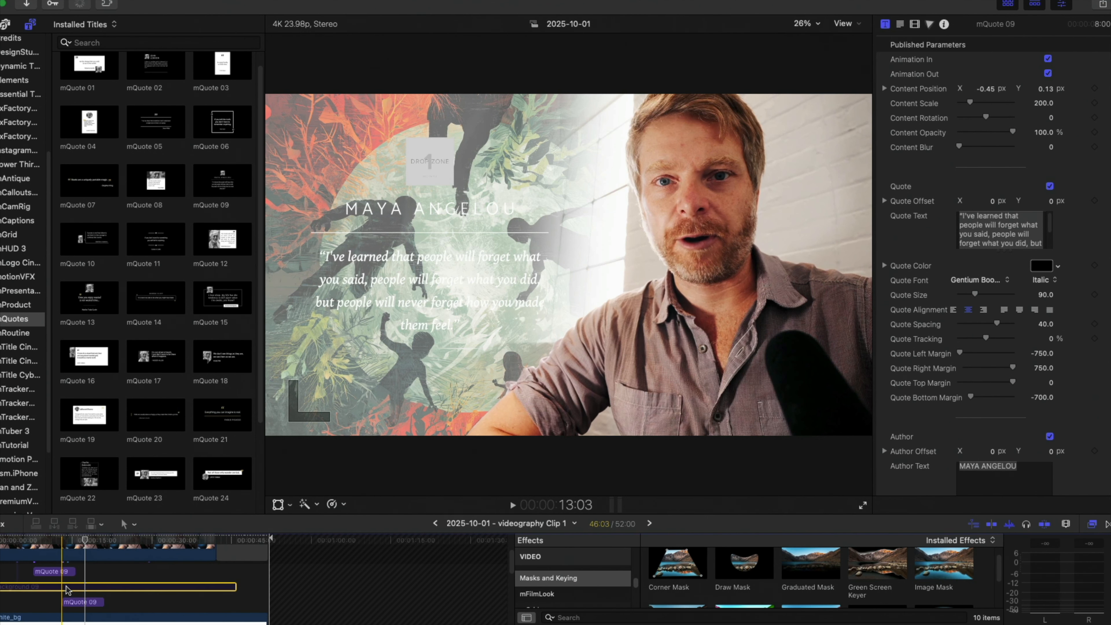
right_click(68, 588)
click(124, 404)
scroll(124, 404, down, 2)
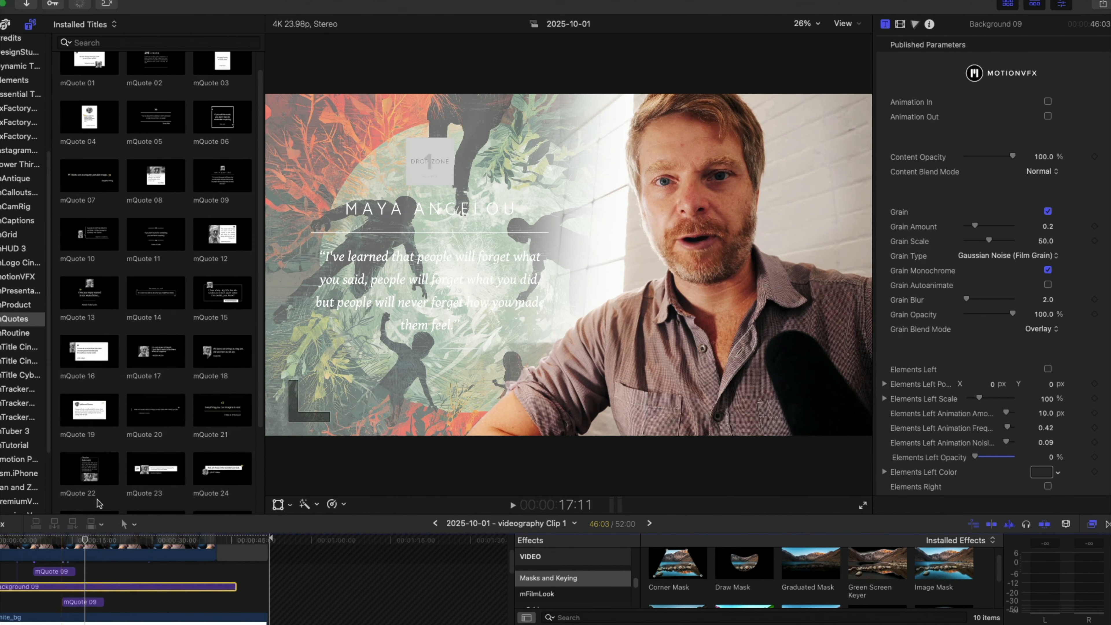
scroll(52, 549, up, 2)
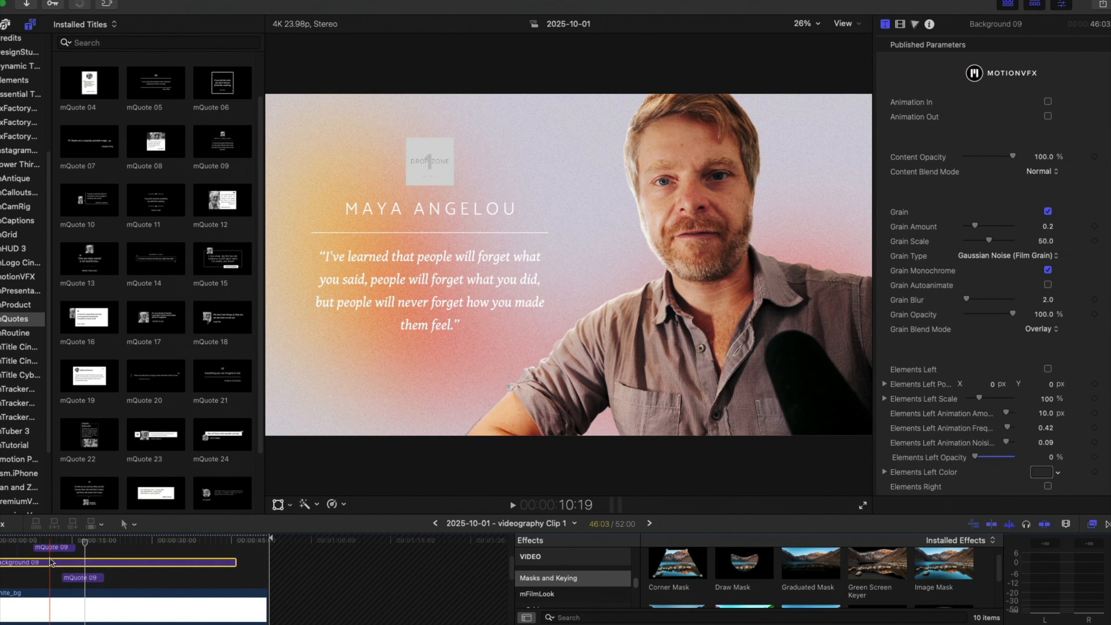
Move the Background 09 clip beneath the artwork compound clip and preview the composite around the first quote.
mouse_move(49, 561)
mouse_down()
mouse_move(44, 596)
mouse_move(47, 579)
mouse_up()
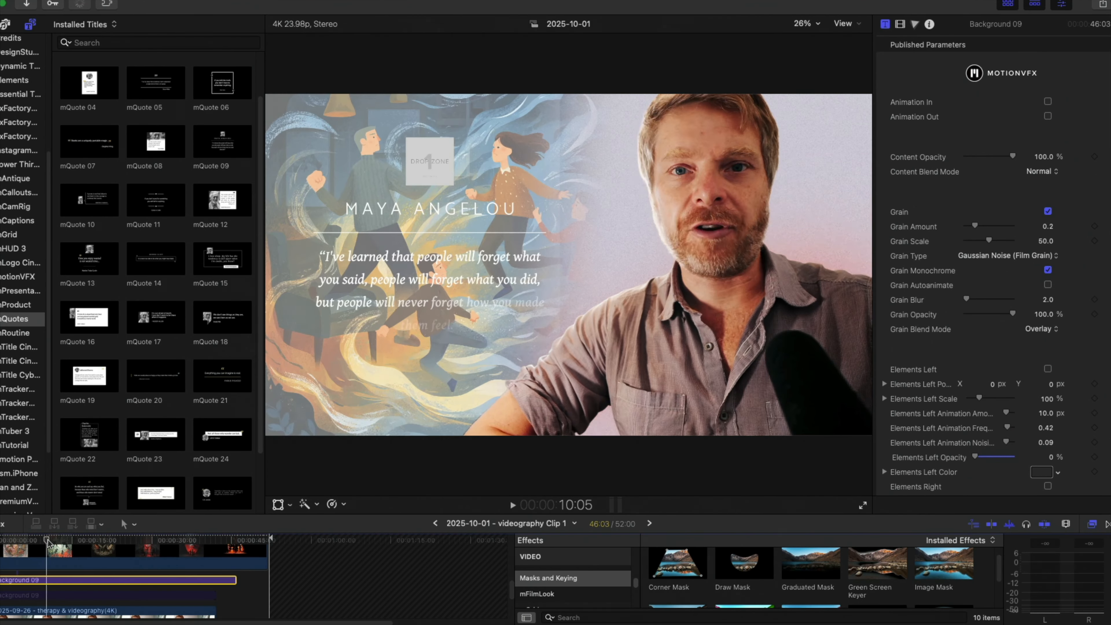
drag(48, 541, 55, 542)
scroll(62, 590, up, 4)
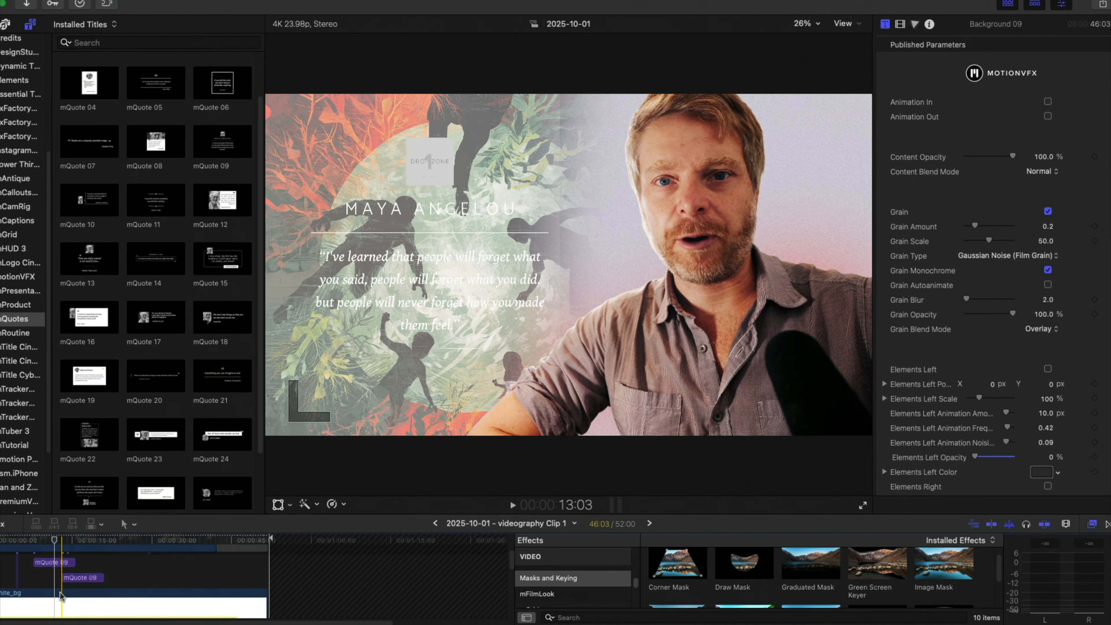
click(61, 597)
scroll(61, 594, down, 2)
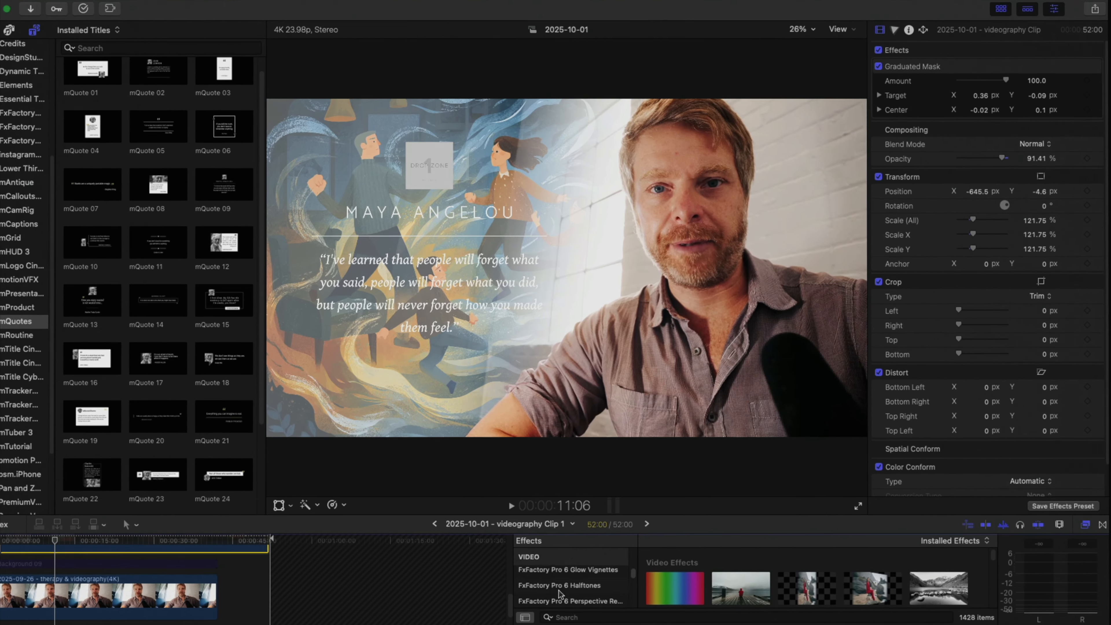
Replace the artwork compound clip's active Graduated Mask with a new one, Target about 0.34, -0.04 and Center about 0.04, 0.11.
scroll(559, 593, down, 3)
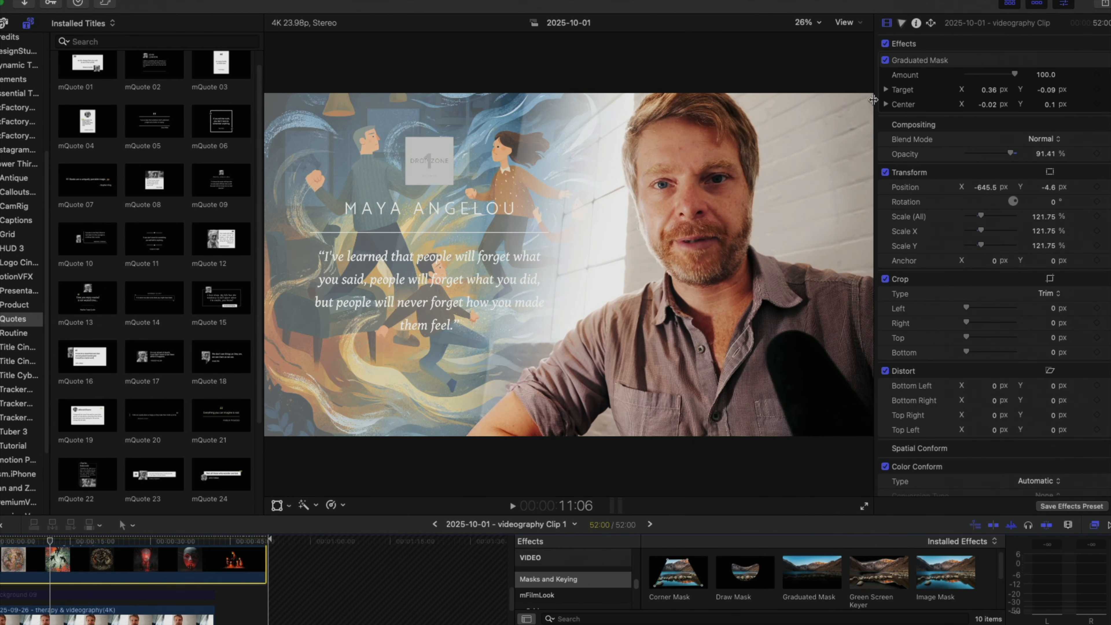
click(885, 60)
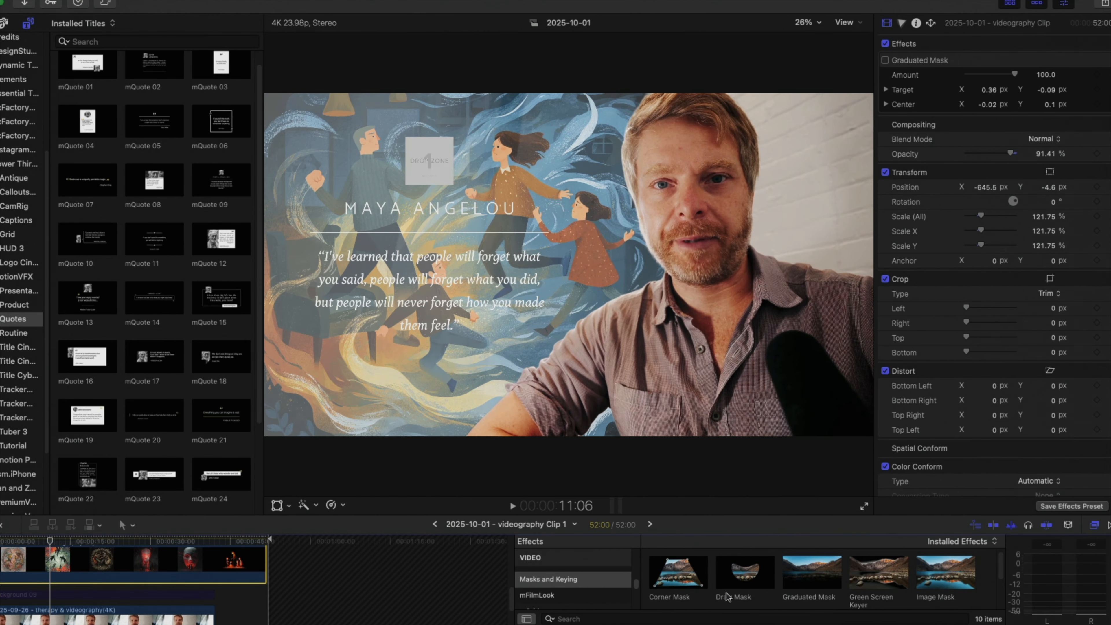
scroll(728, 596, down, 3)
scroll(743, 590, up, 2)
drag(797, 568, 114, 568)
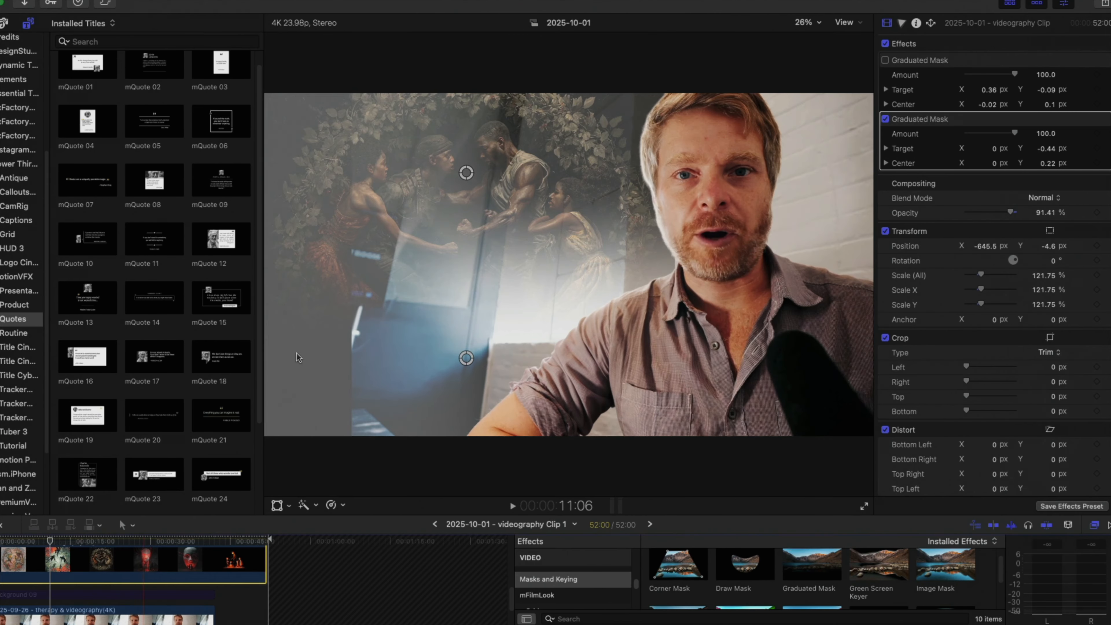
drag(466, 358, 605, 198)
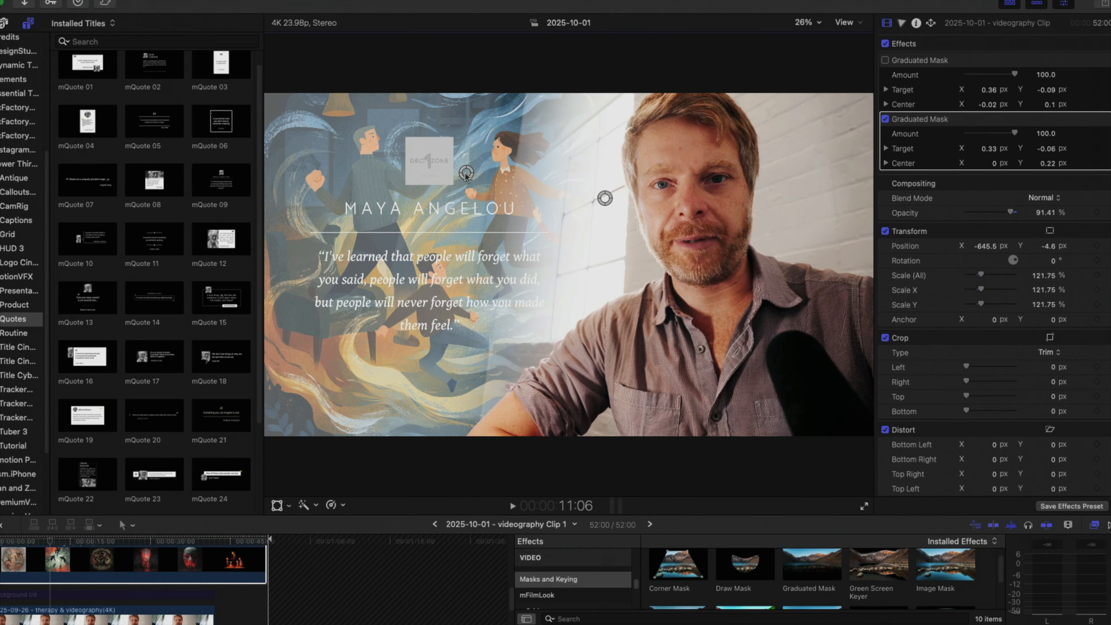
drag(466, 174, 487, 223)
Raise the white_bg clip's opacity to 100% and turn off its existing Graduated Mask.
scroll(149, 565, up, 4)
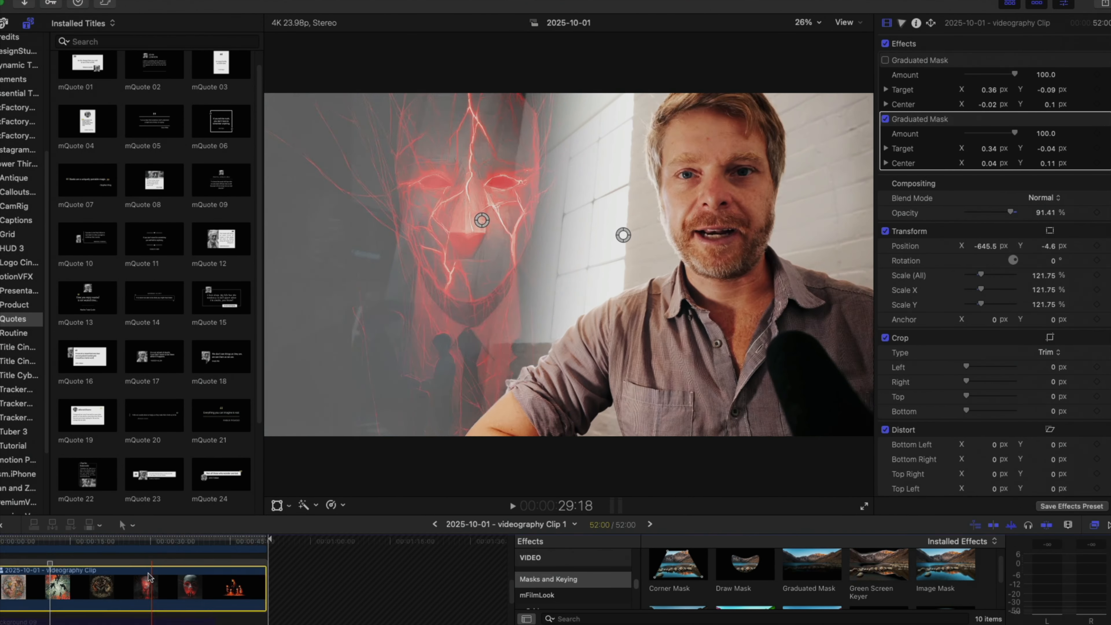
click(135, 571)
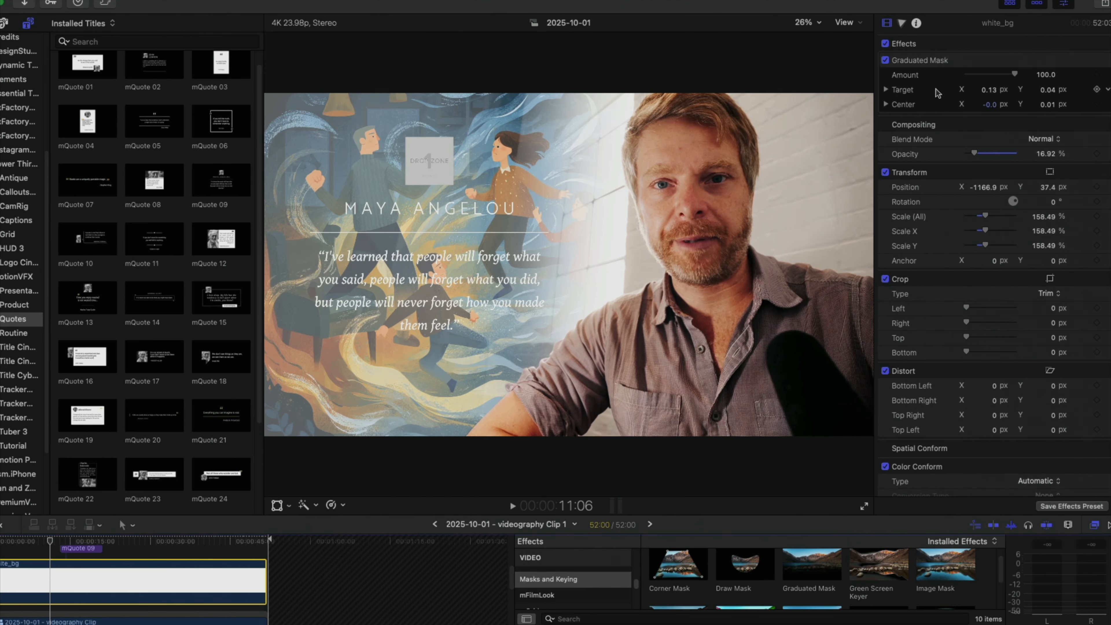
click(886, 60)
click(886, 60)
drag(974, 153, 1018, 153)
click(885, 61)
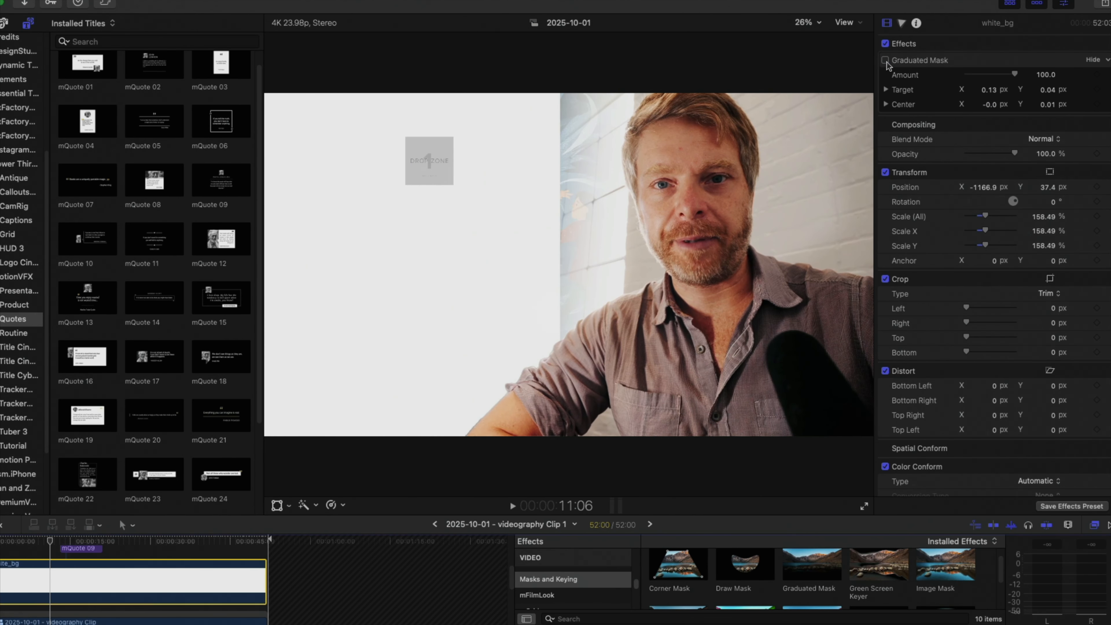
Apply a new Graduated Mask to white_bg with Target at about 0.17, -0.03 and Center at about 0.02, 0.06.
drag(816, 562, 245, 584)
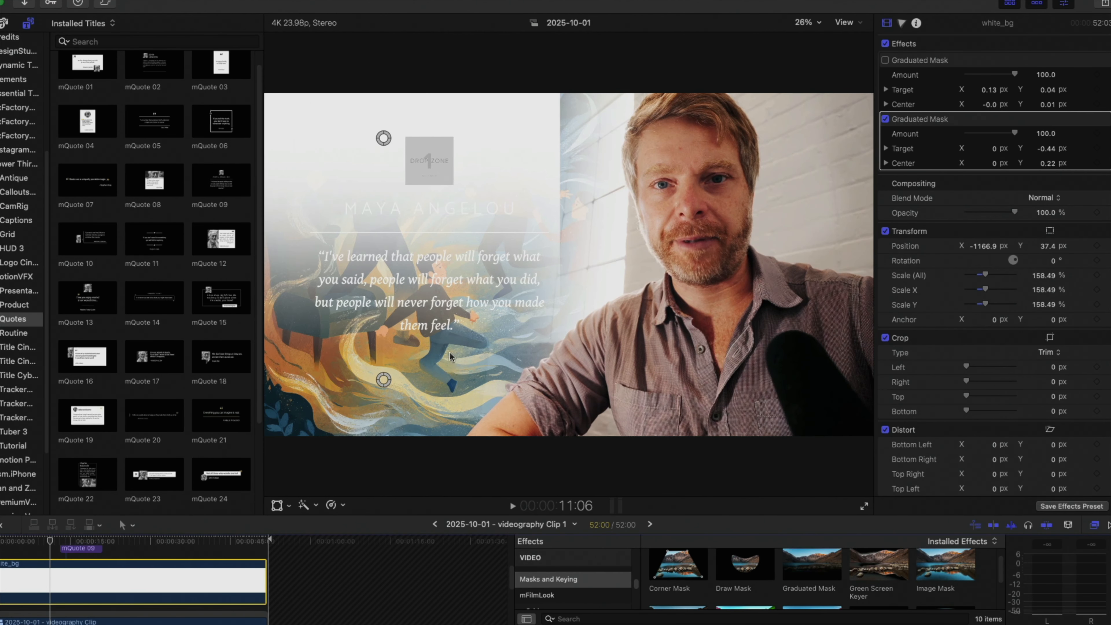
drag(384, 142, 401, 220)
drag(402, 463, 652, 237)
drag(417, 228, 421, 228)
scroll(104, 584, down, 2)
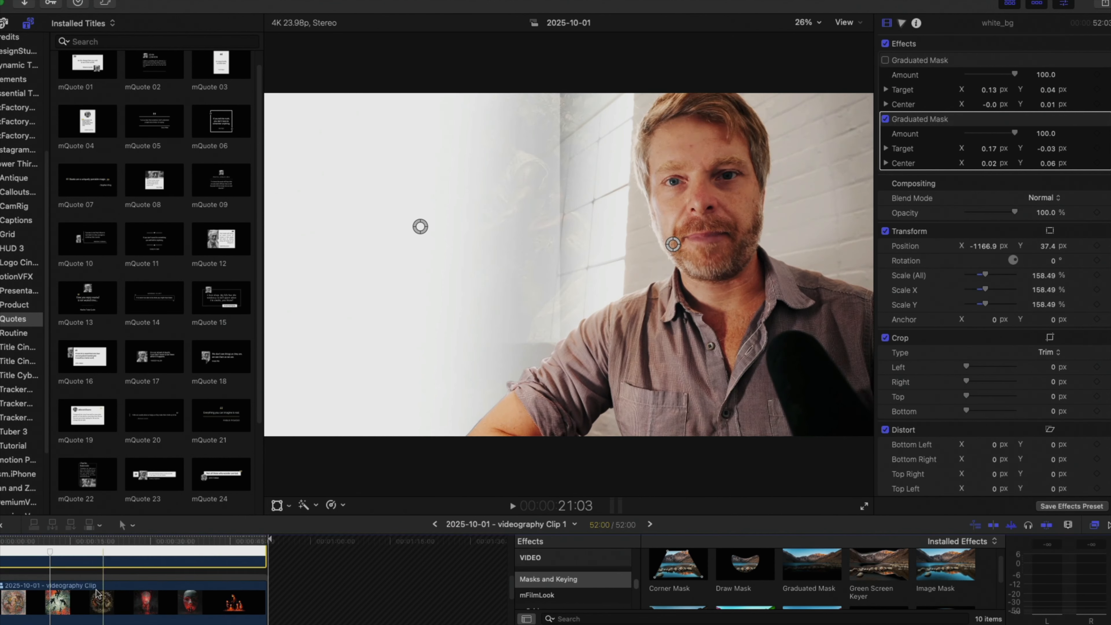
Lower the white_bg clip's opacity to about 18.54% with the playhead on the second quote at 17:08.
scroll(92, 583, up, 3)
click(83, 585)
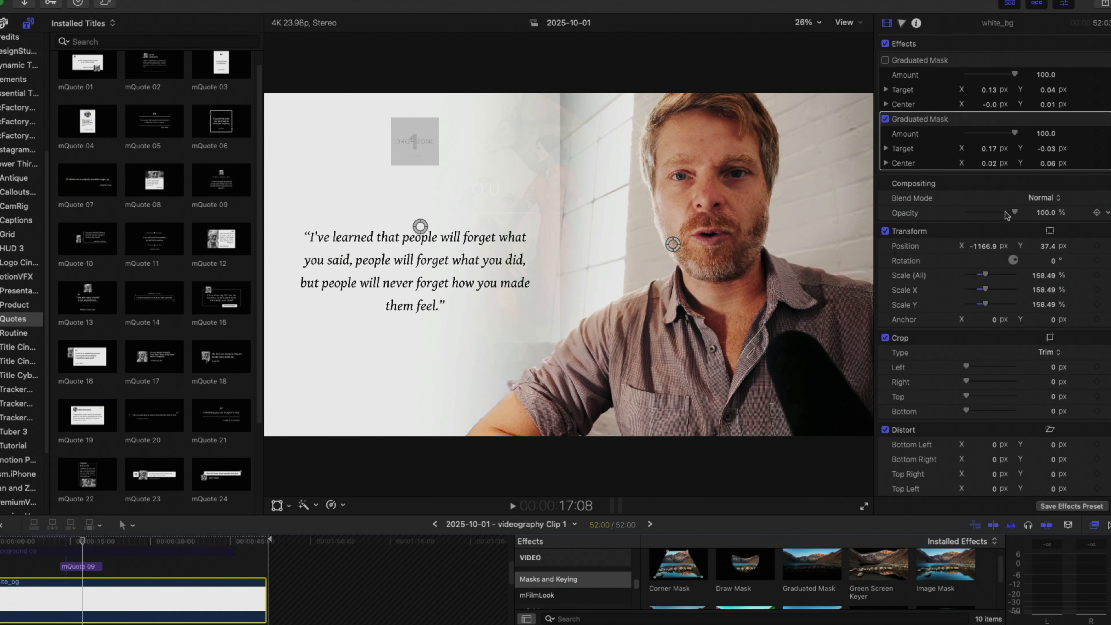
drag(1004, 213, 974, 212)
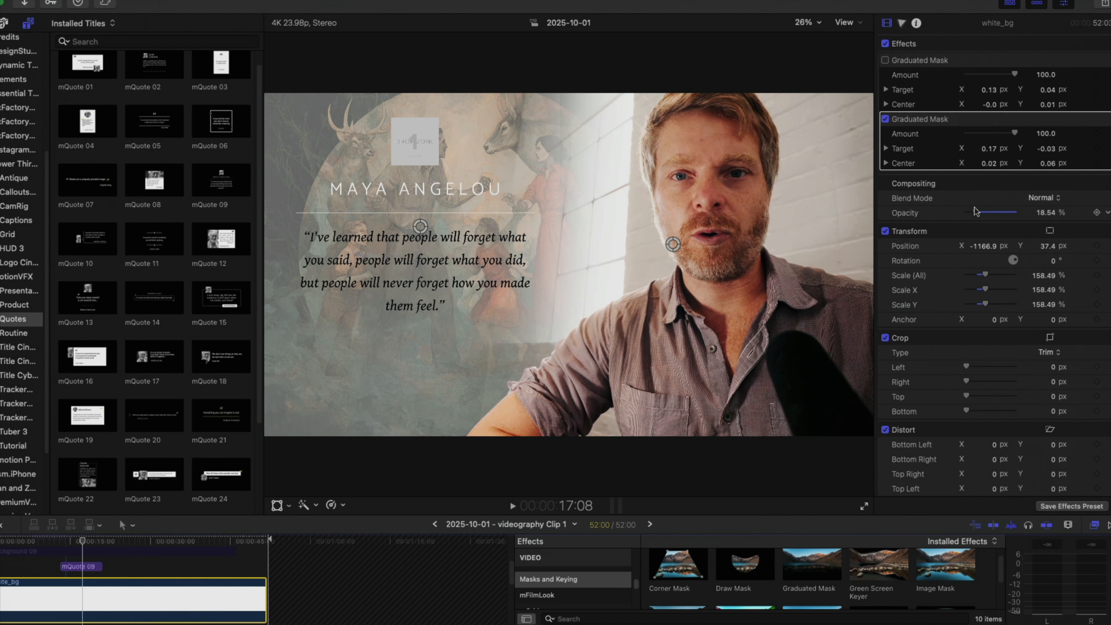
Enable the Background 09 clip between the quote titles and place it beneath the artwork compound clip.
drag(67, 543, 105, 544)
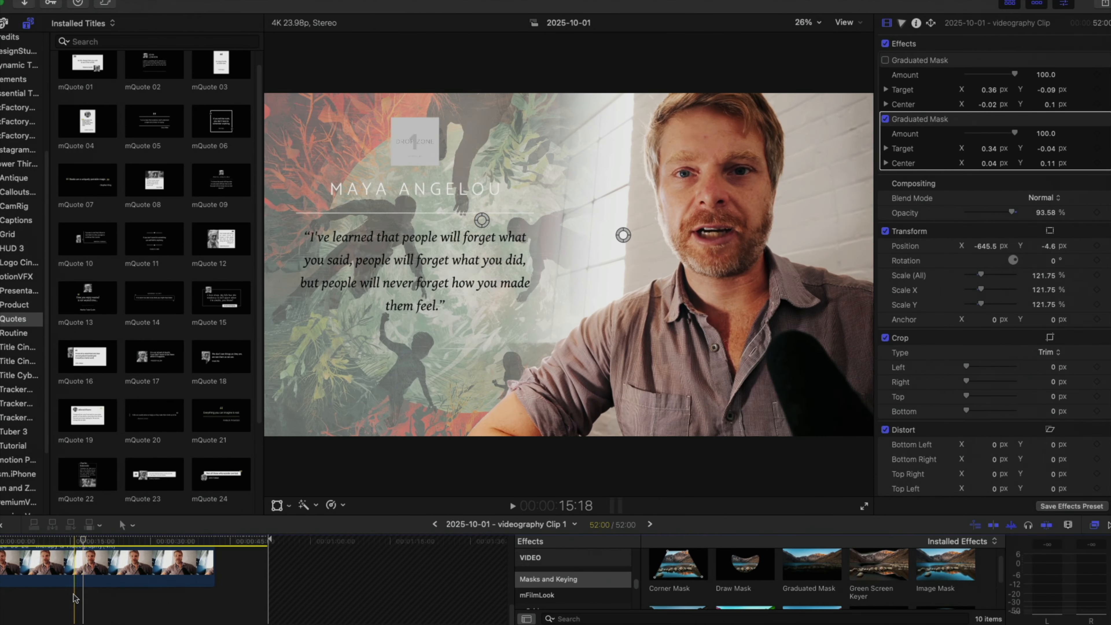
right_click(81, 573)
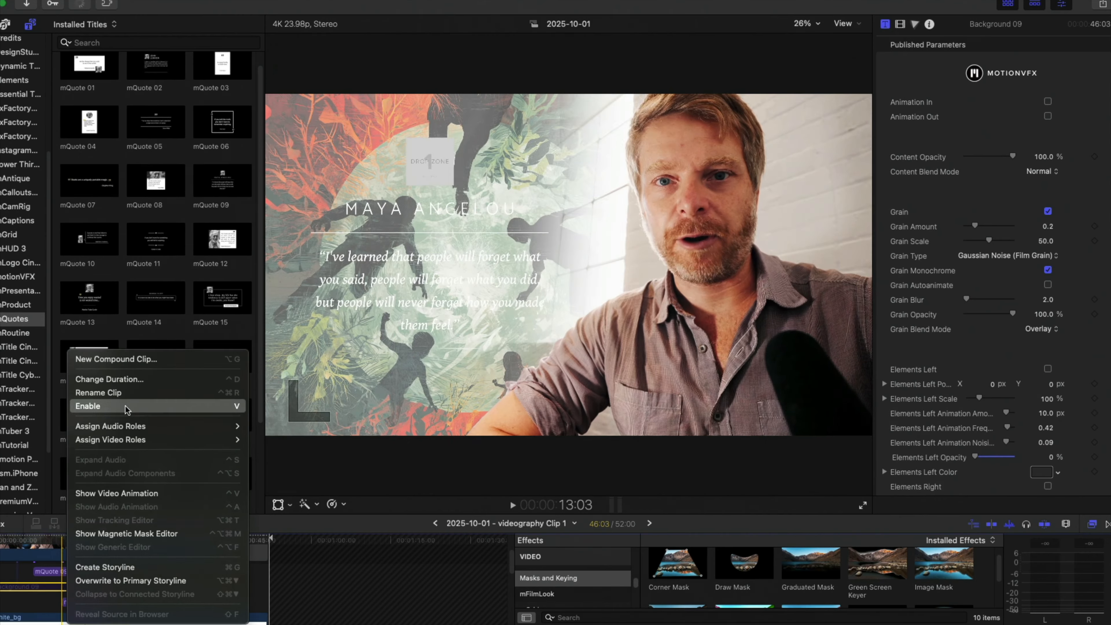
click(126, 407)
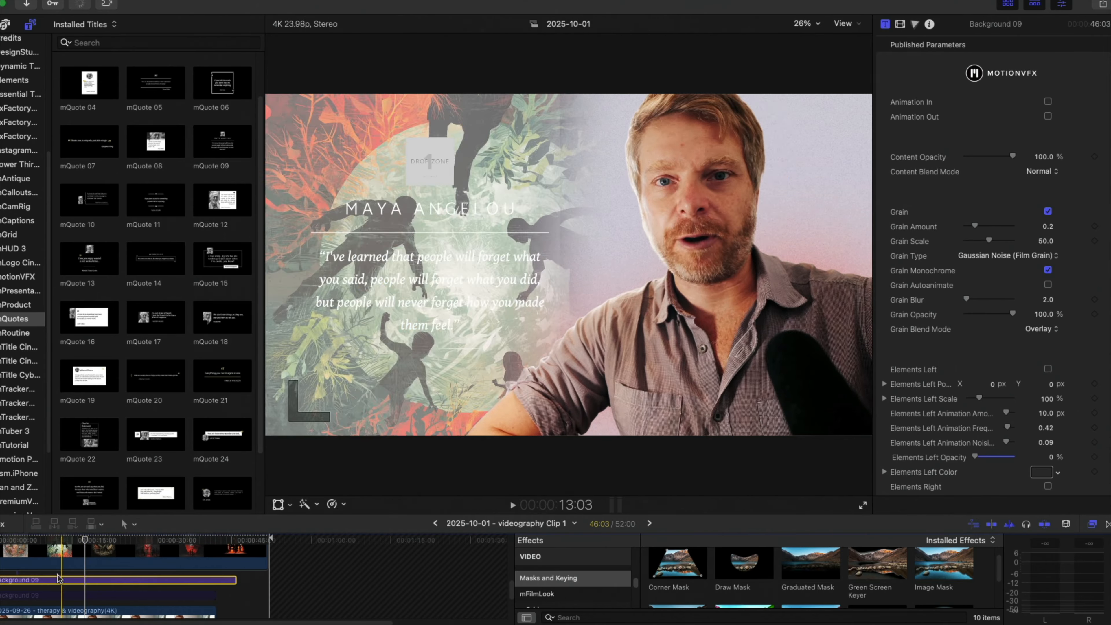